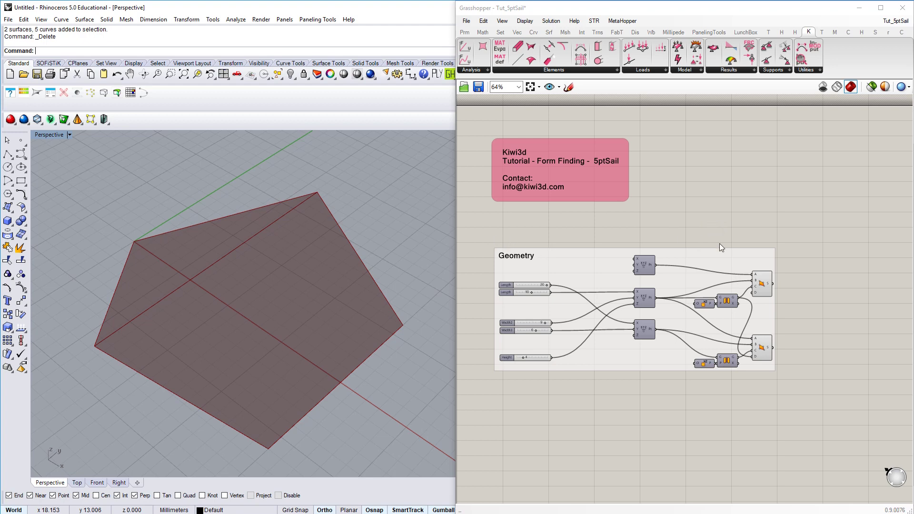
Step: Check which sail surface each component makes and orbit to a low oblique view of the pentagon
click(764, 281)
click(763, 341)
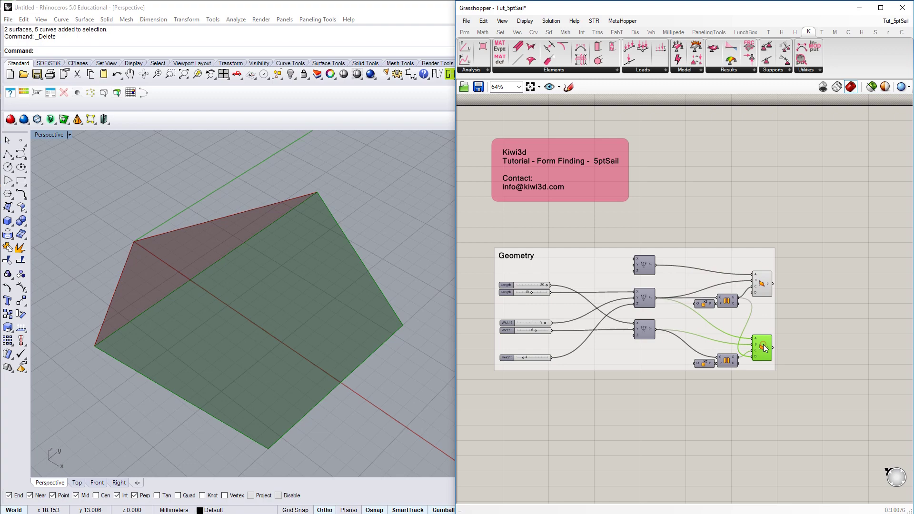
click(789, 324)
scroll(173, 236, down, 3)
right_drag(173, 235, 253, 295)
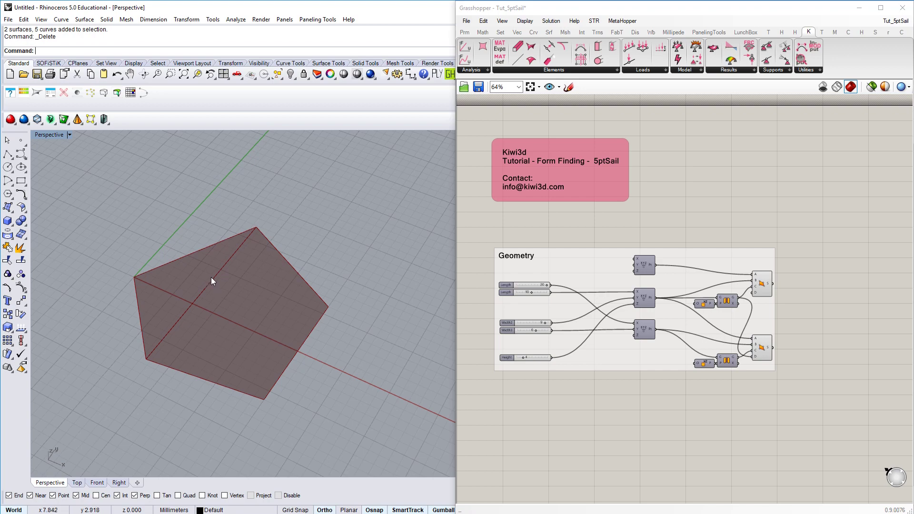
mouse_move(223, 311)
right_down()
mouse_move(286, 242)
mouse_move(237, 302)
right_up()
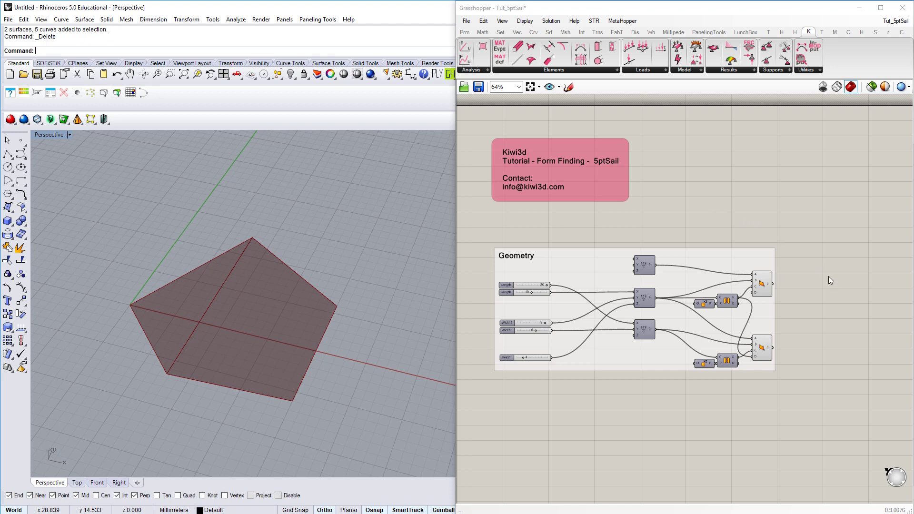
Step: Place a Membrane Element from the Kiwi3d Elements list on empty canvas beside the surfaces
right_drag(828, 279, 584, 226)
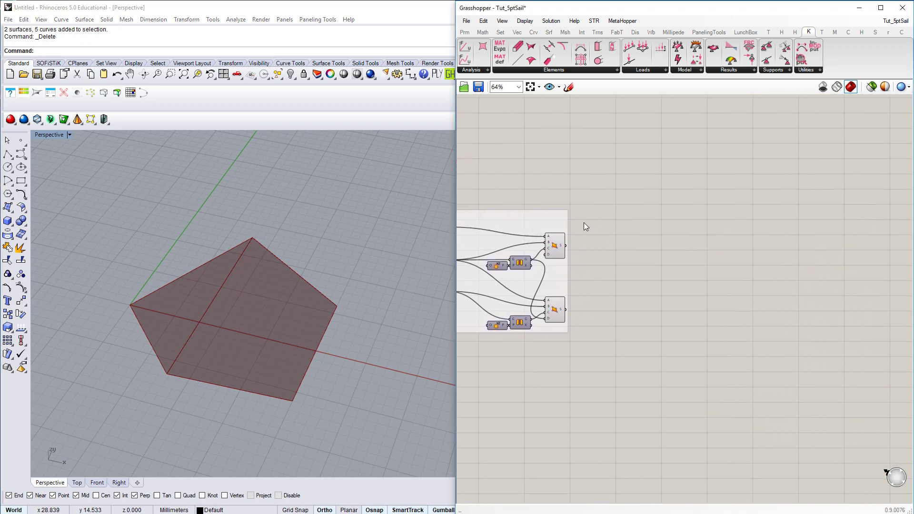
scroll(585, 226, up, 1)
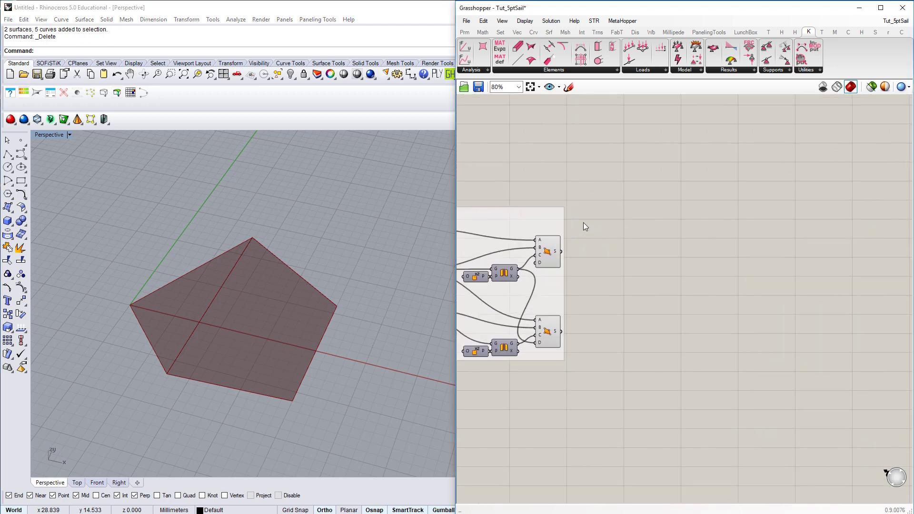
click(600, 71)
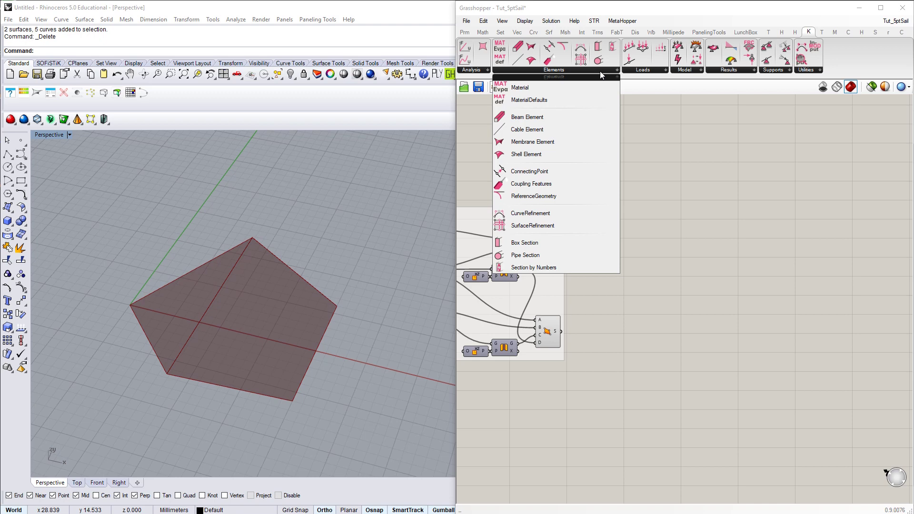
click(532, 143)
click(724, 225)
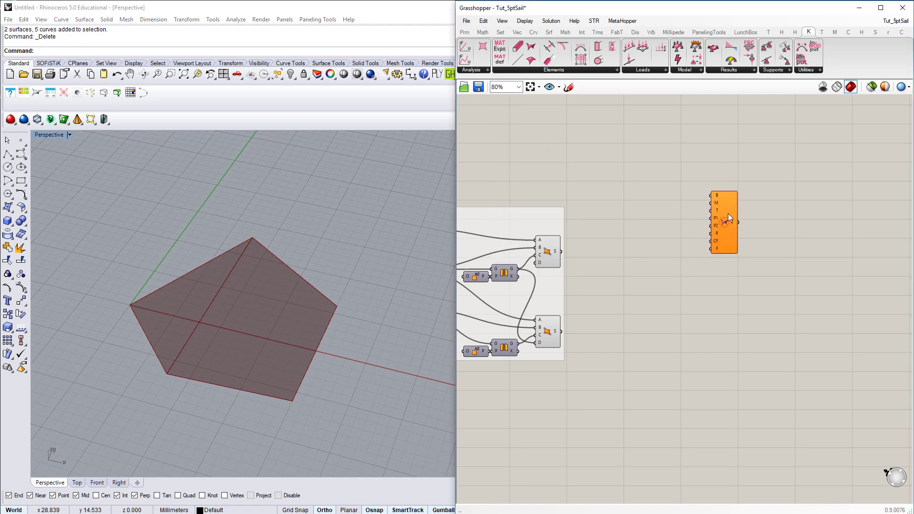
drag(728, 214, 719, 205)
click(700, 265)
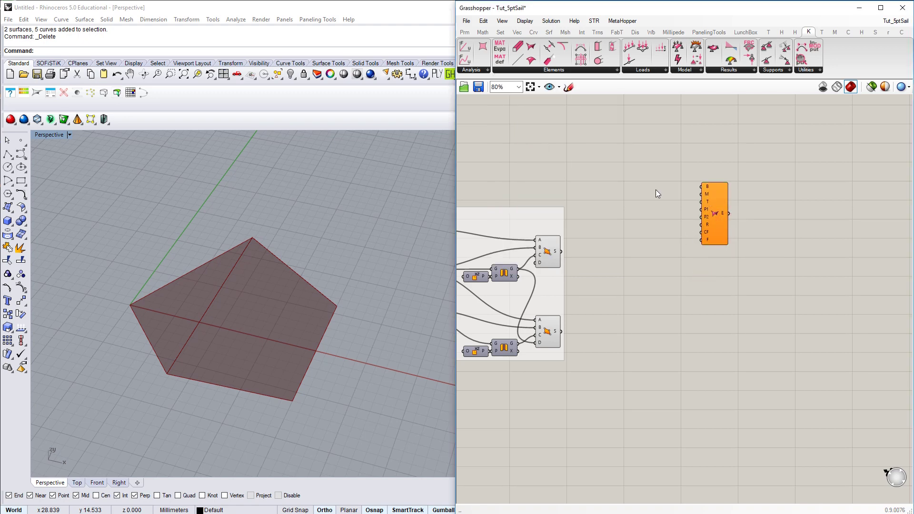
Step: Wire the upper and lower sail surfaces into the Membrane Element's B input
scroll(655, 190, up, 1)
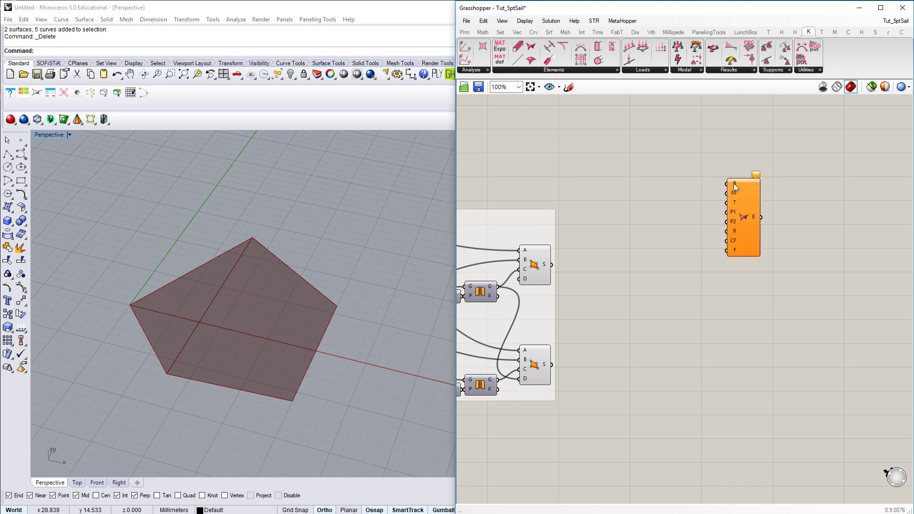
drag(552, 265, 725, 185)
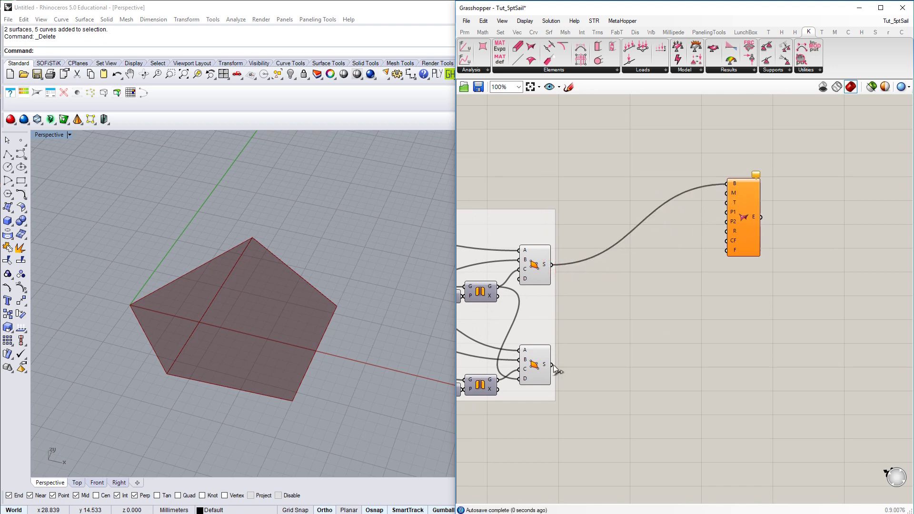
shift+drag(553, 364, 726, 190)
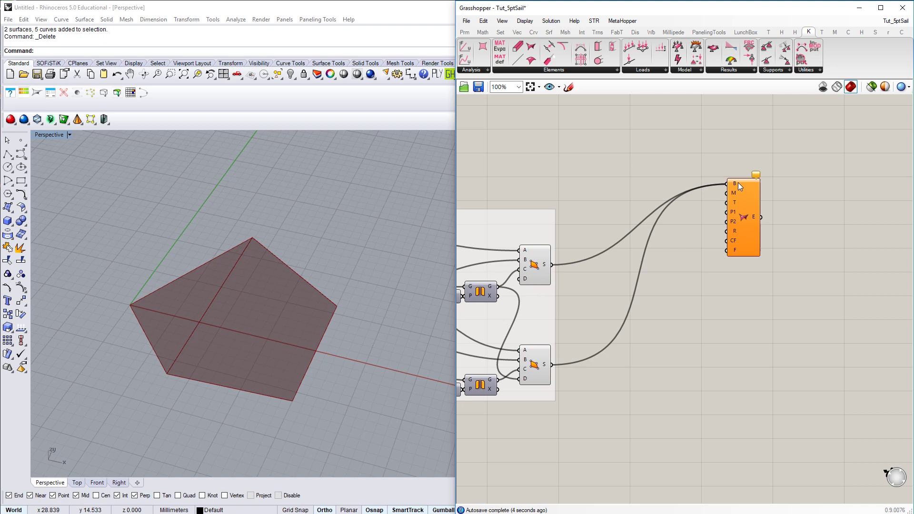
mouse_move(736, 187)
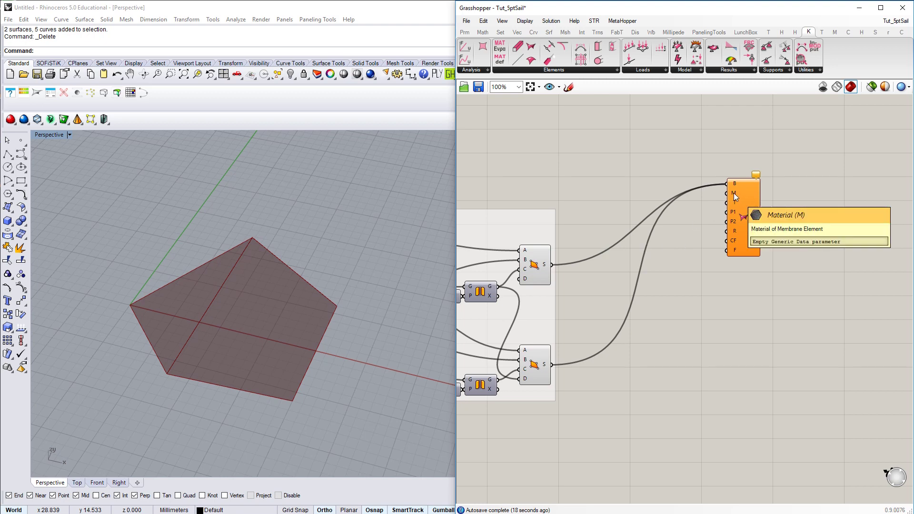
Step: Add a MaterialDefaults component with a Value List wired into its T input
click(609, 70)
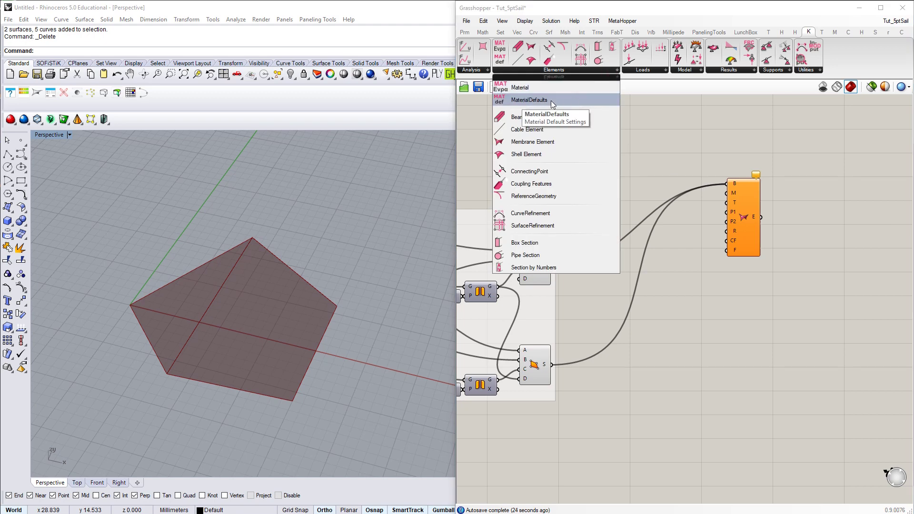
click(525, 102)
click(667, 152)
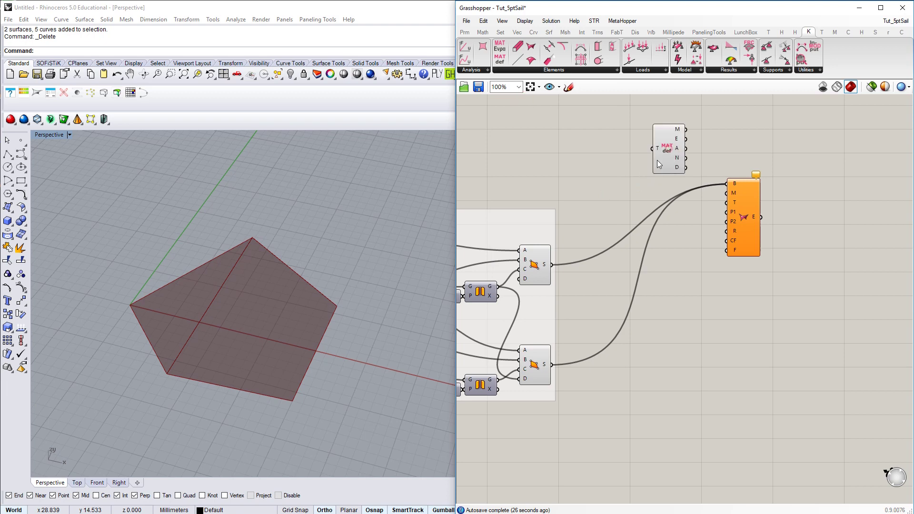
double_click(571, 150)
text(v)
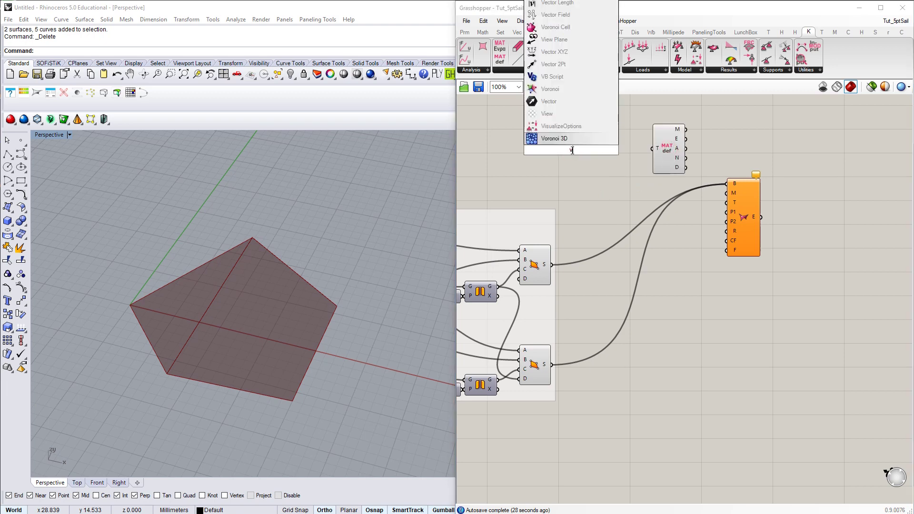
text(alue)
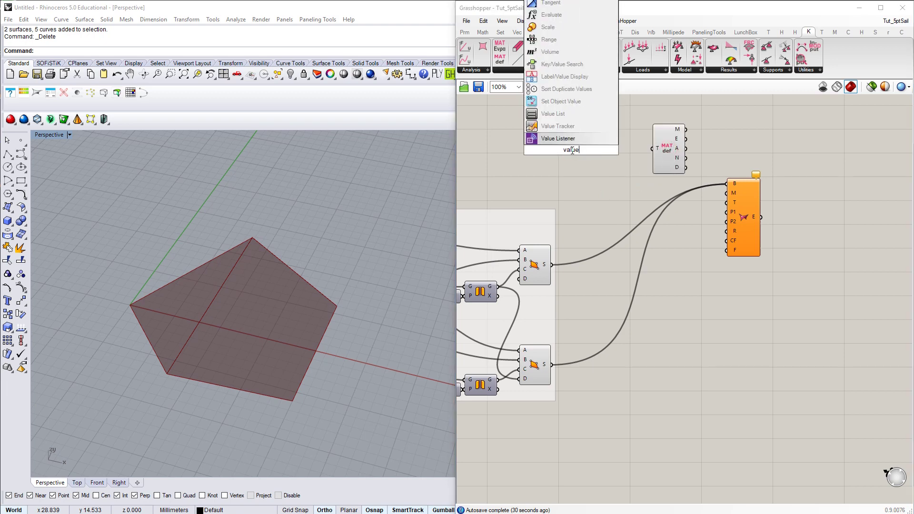
click(567, 114)
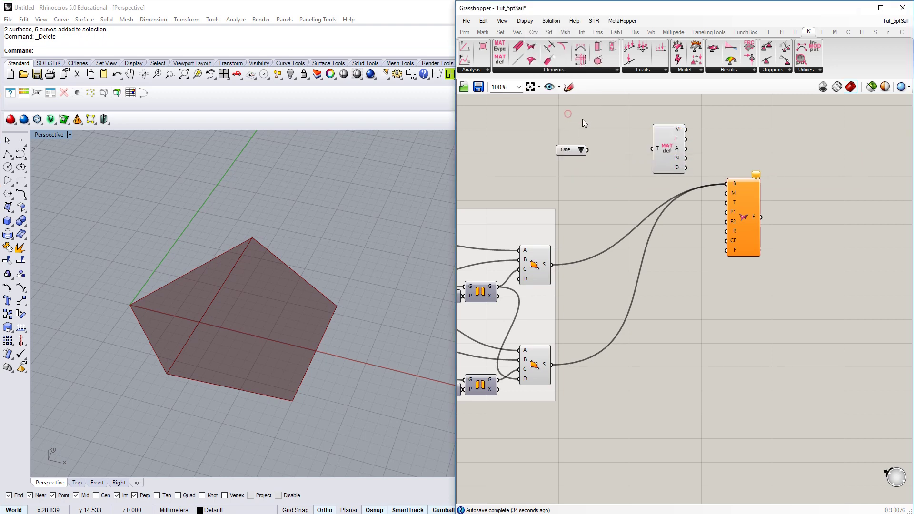
mouse_move(610, 146)
mouse_down()
mouse_move(653, 149)
mouse_move(620, 149)
mouse_up()
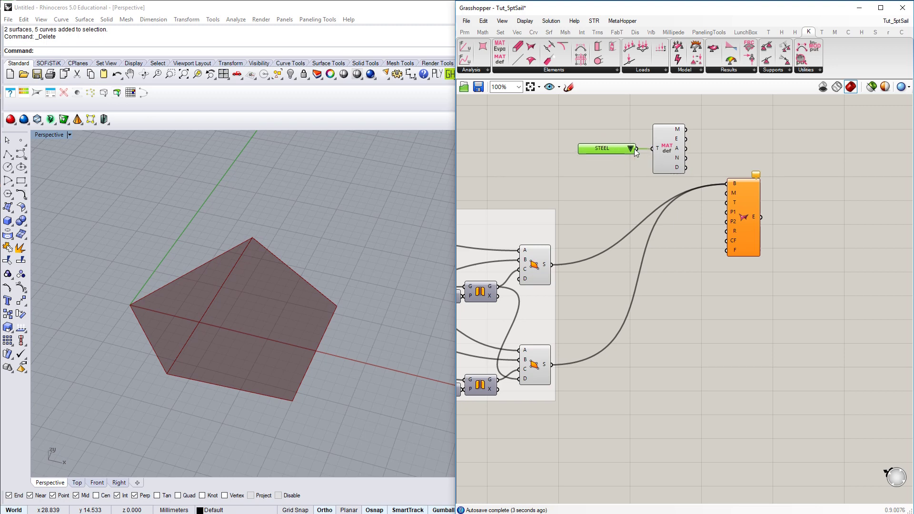
Step: Pick ETFE (Membrane) in the value list and wire the material into the membrane's M input
click(634, 149)
click(643, 187)
drag(686, 129, 727, 193)
scroll(736, 199, up, 4)
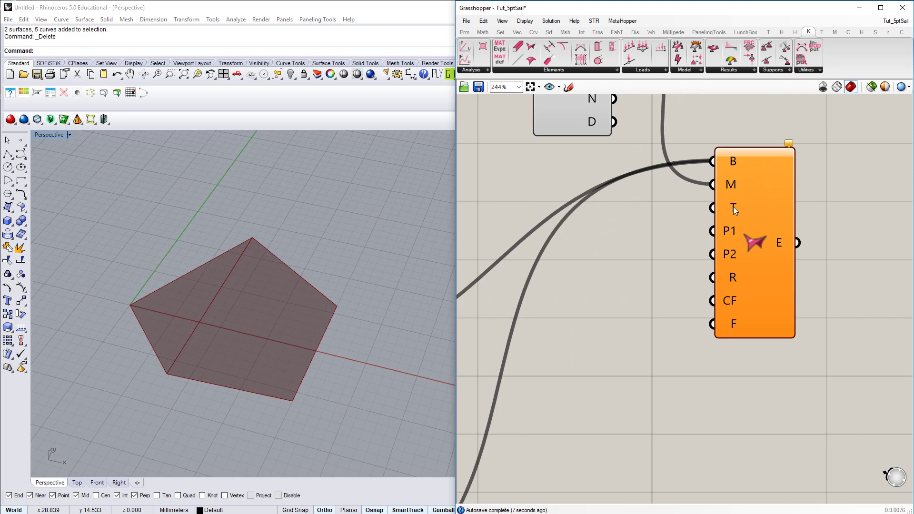
mouse_move(733, 206)
mouse_move(731, 257)
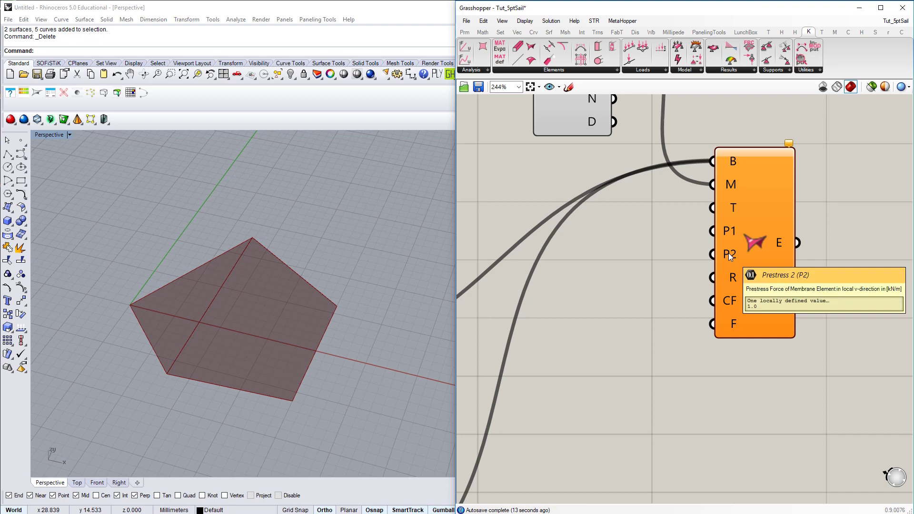
mouse_move(734, 278)
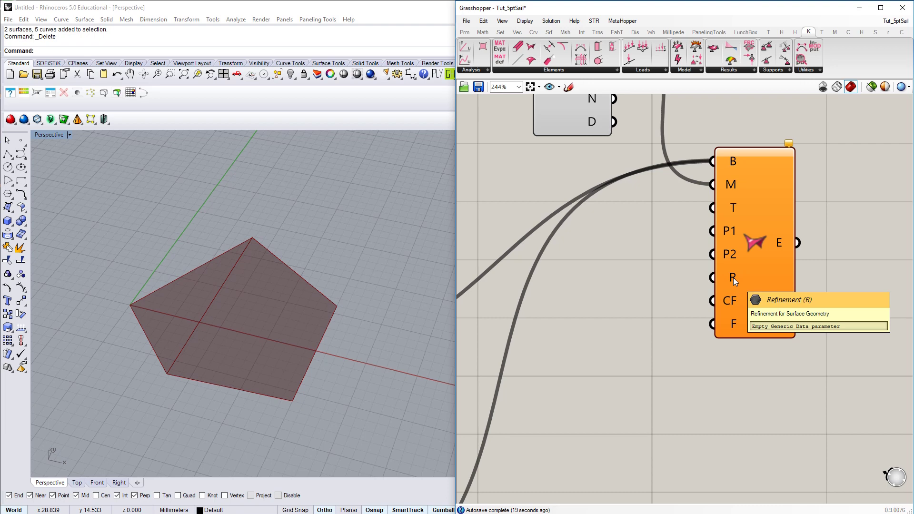
scroll(733, 278, down, 3)
Step: Place a SurfaceRefinement component and wire its R output into the Membrane Element's R input
right_drag(636, 227, 649, 236)
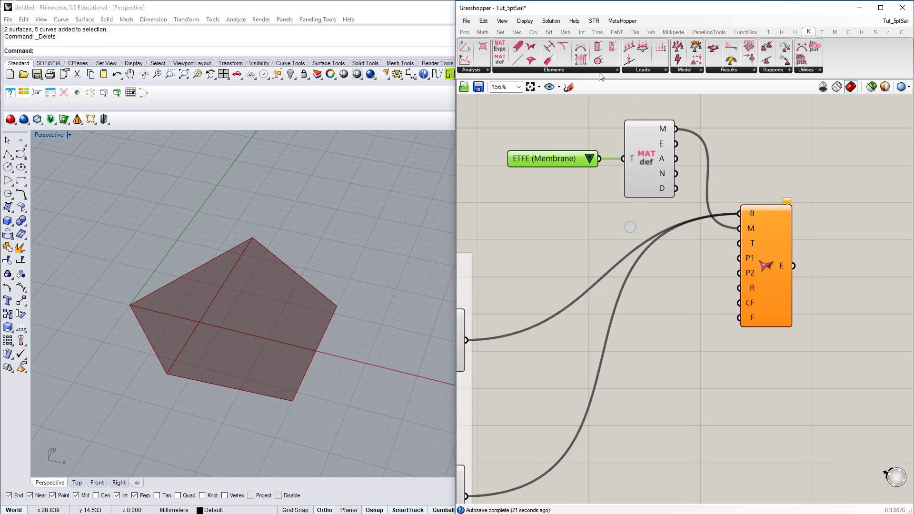
click(600, 70)
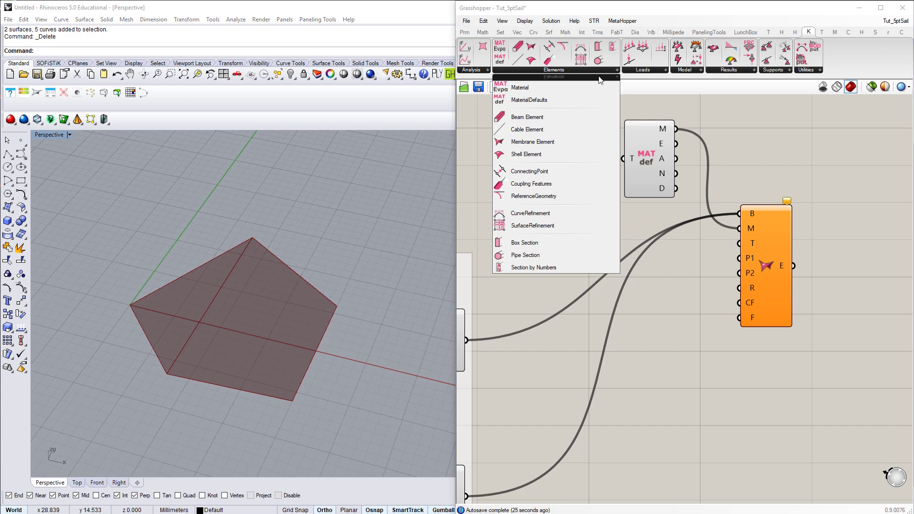
drag(536, 229, 655, 293)
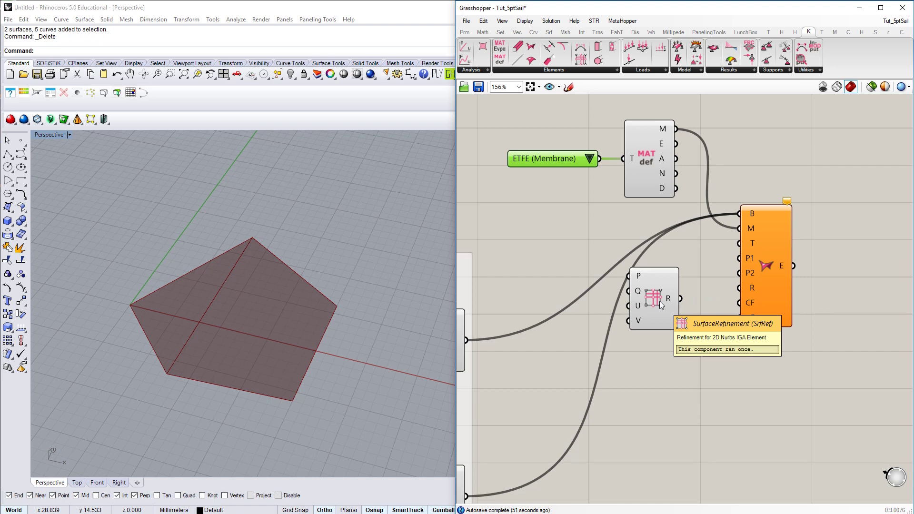
drag(680, 298, 750, 285)
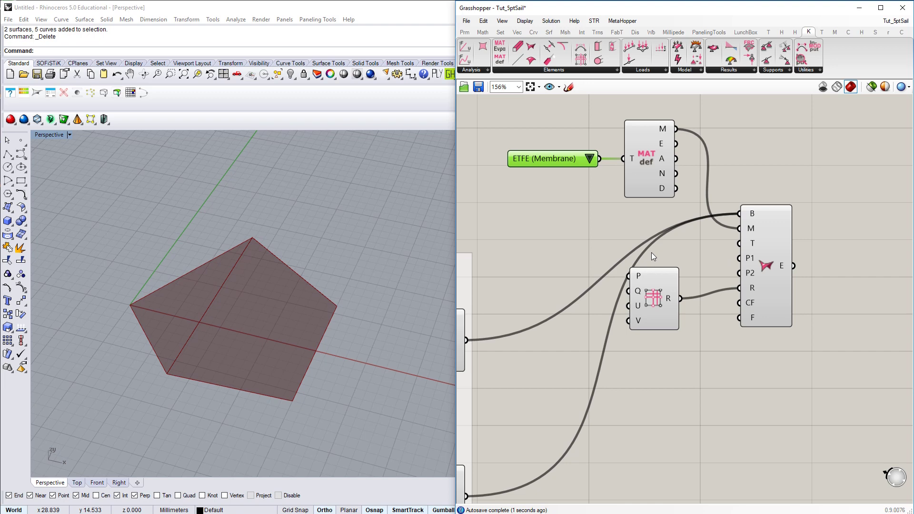
scroll(589, 219, down, 2)
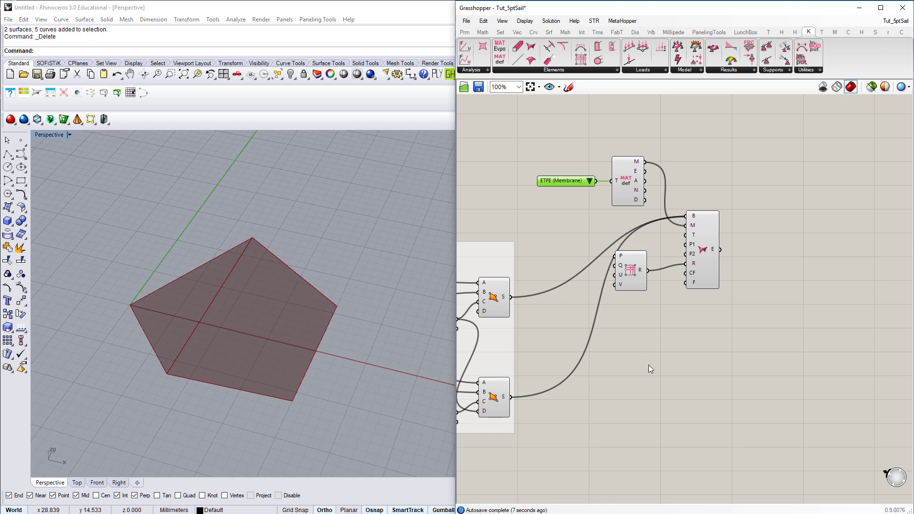
Step: Join both sail surfaces with a Brep Join component and turn off its preview
right_drag(648, 365, 664, 324)
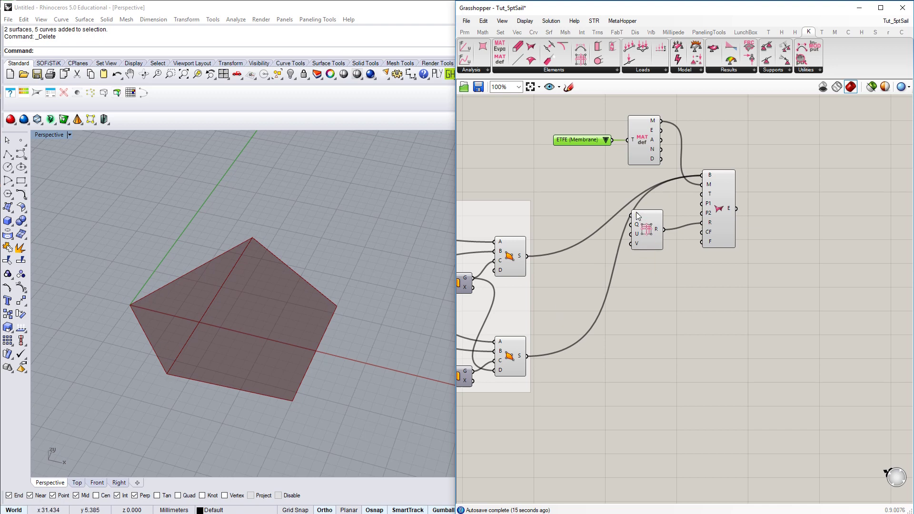
double_click(588, 377)
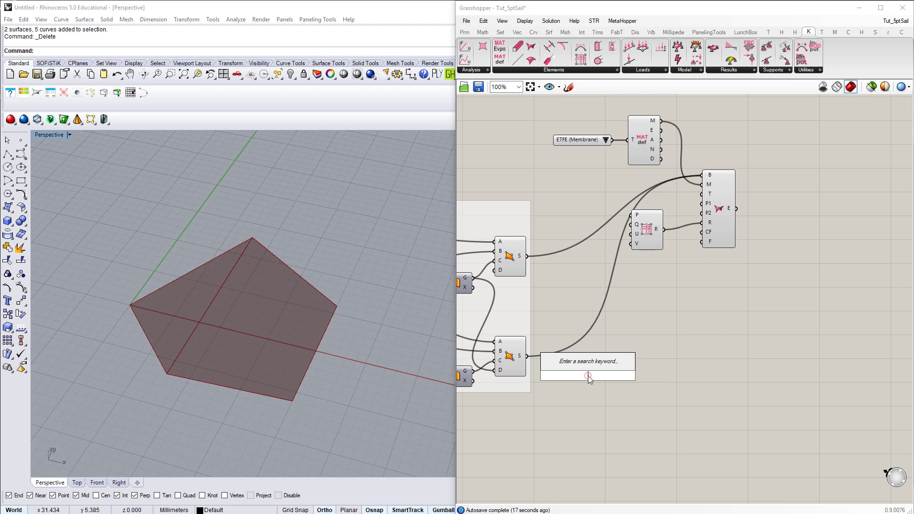
text(join)
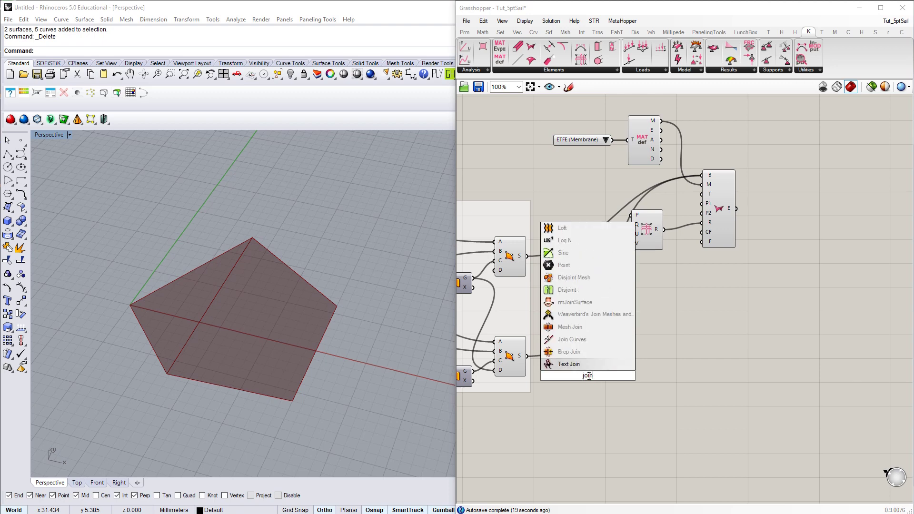
click(580, 351)
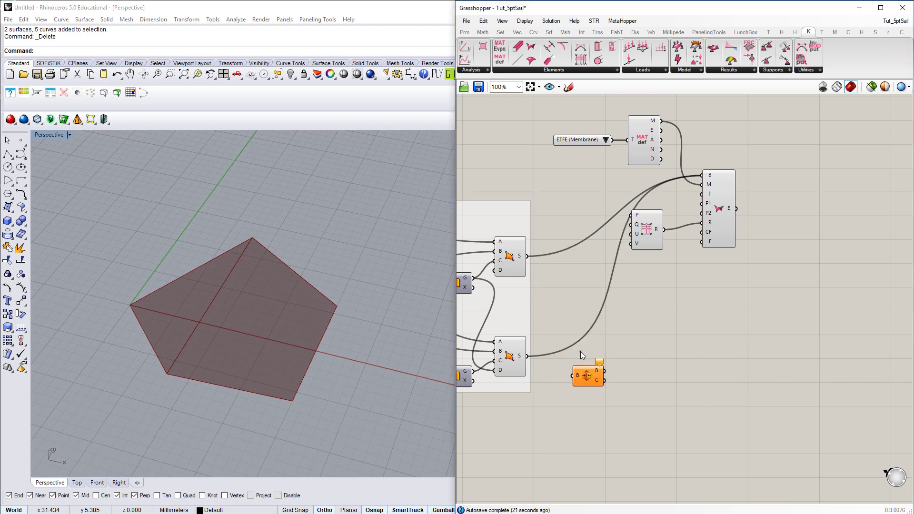
drag(590, 374, 592, 323)
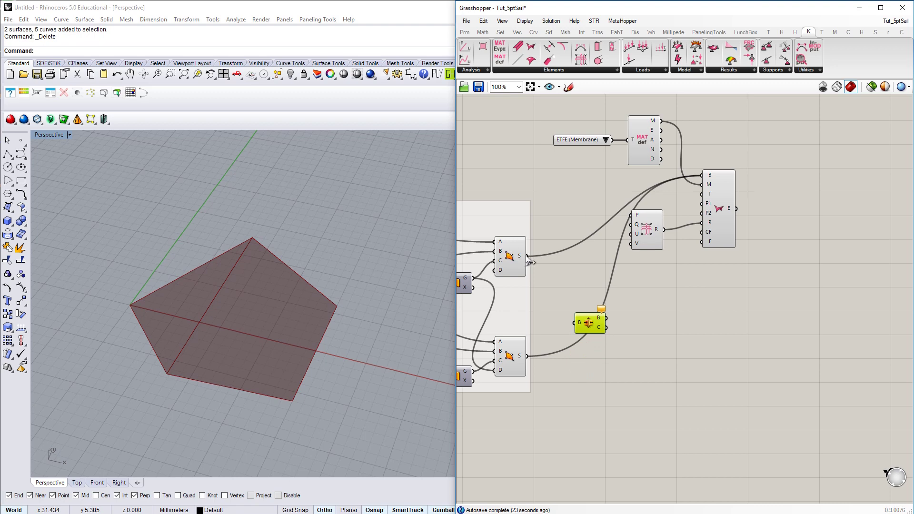
drag(527, 255, 575, 323)
drag(527, 356, 575, 324)
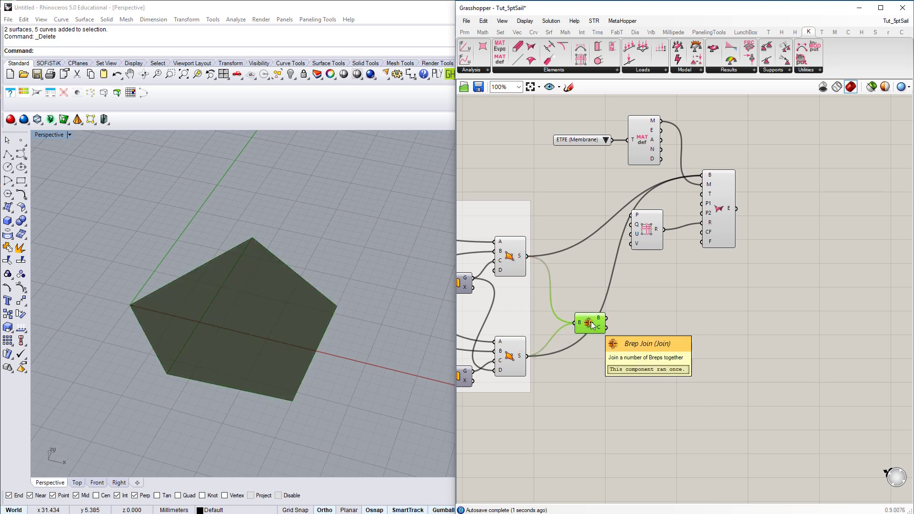
right_click(592, 323)
click(594, 337)
drag(590, 324, 582, 400)
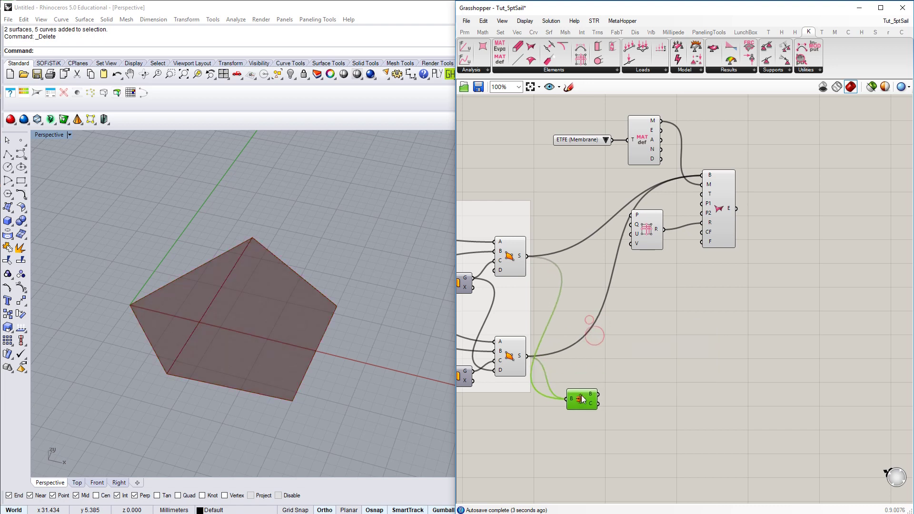
Step: Add a Brep Edges component fed by the joined brep to get its 5 naked edges
double_click(638, 386)
text(edge)
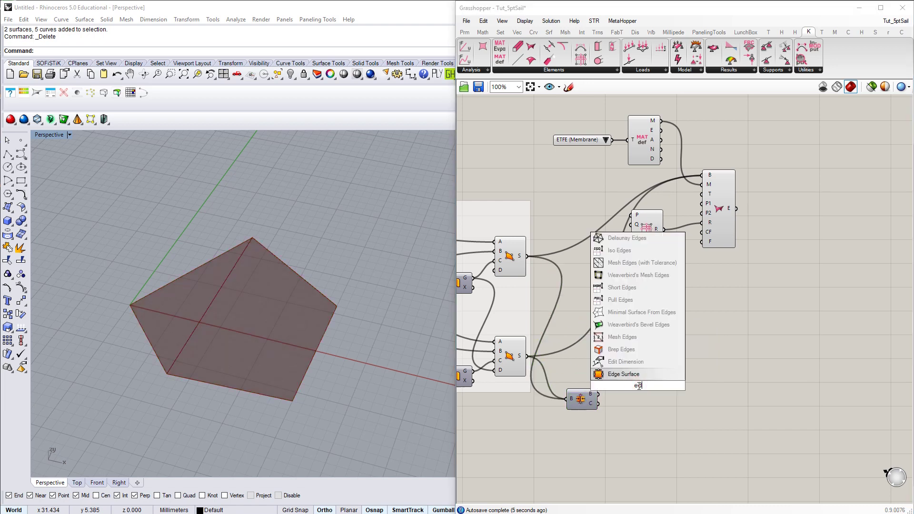
click(638, 366)
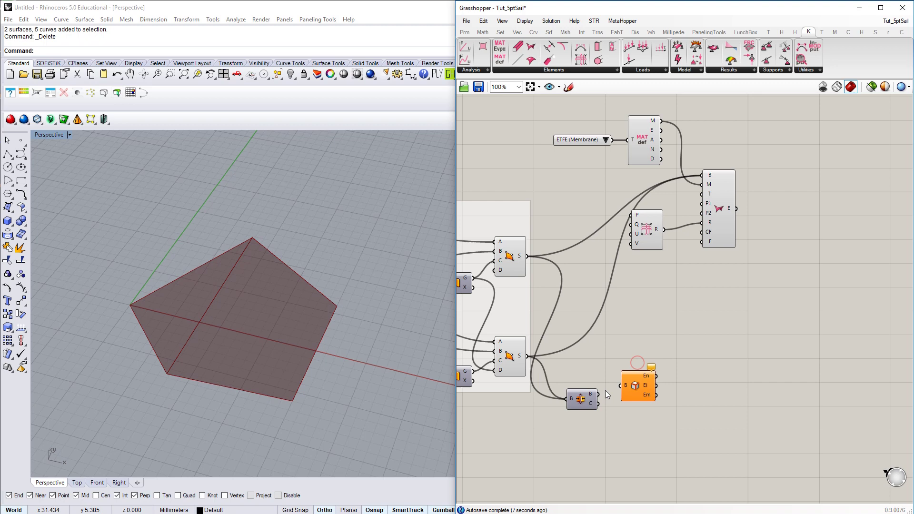
drag(598, 395, 627, 391)
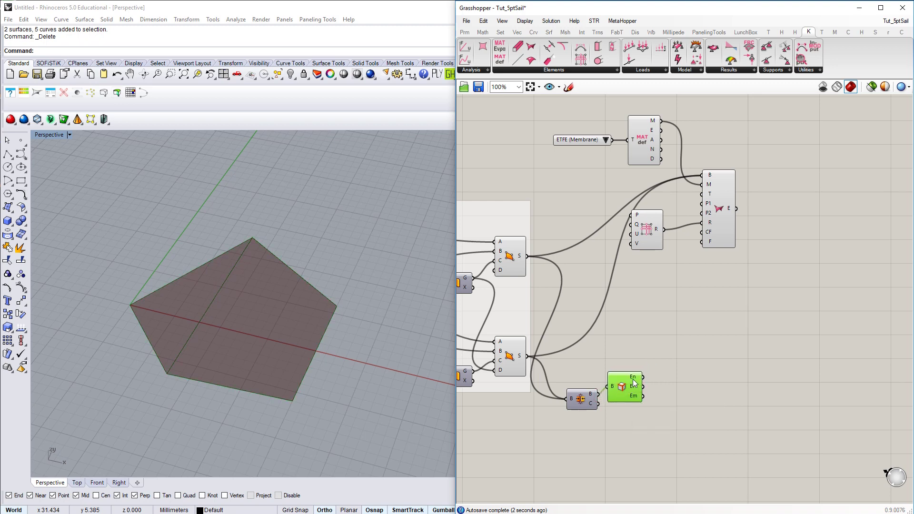
mouse_move(635, 380)
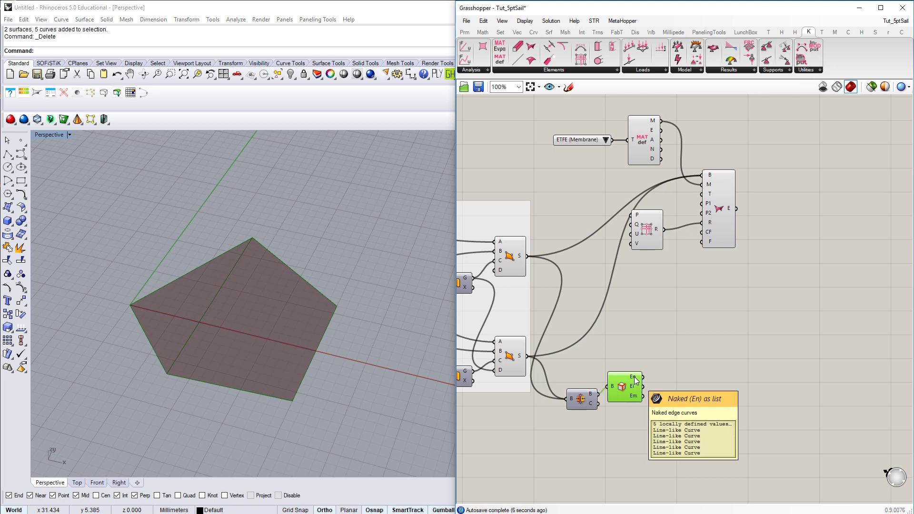
Step: Add a Cable Element and feed the naked edges into its C input
click(581, 70)
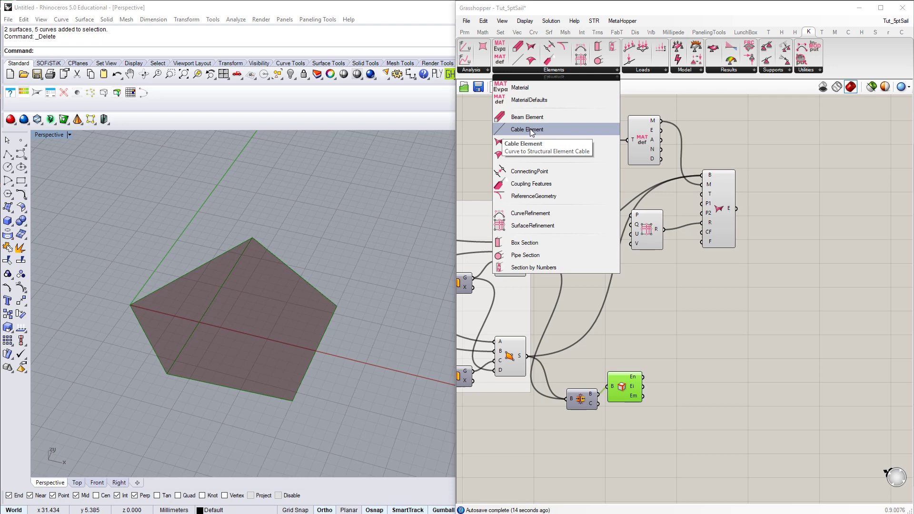
drag(532, 132, 726, 376)
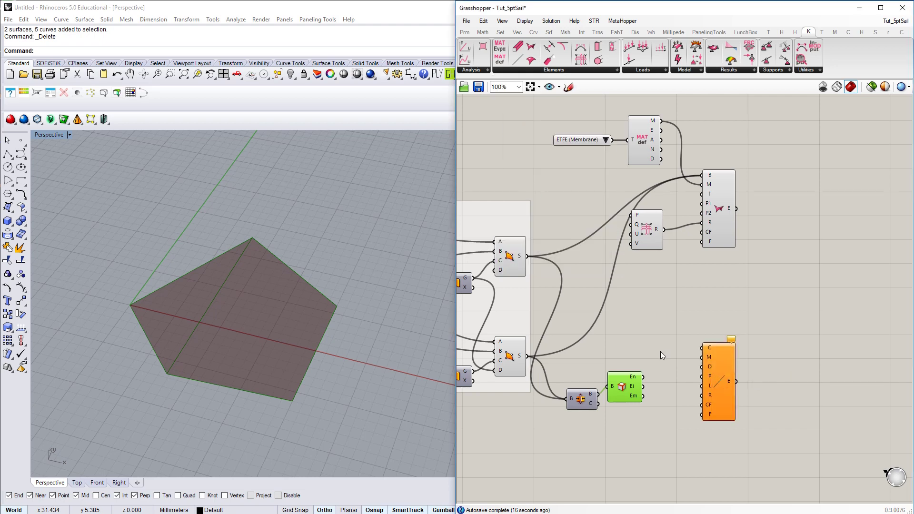
drag(643, 377, 707, 351)
mouse_move(710, 347)
Step: Duplicate the ETFE material pair, switch the copy to STEEL, and wire it to the cable's M
drag(545, 110, 682, 175)
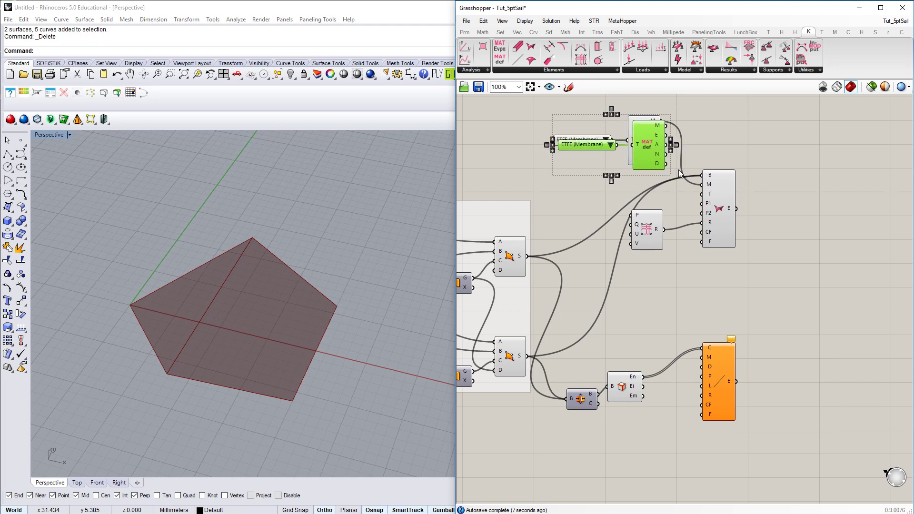
alt+drag(640, 144, 675, 304)
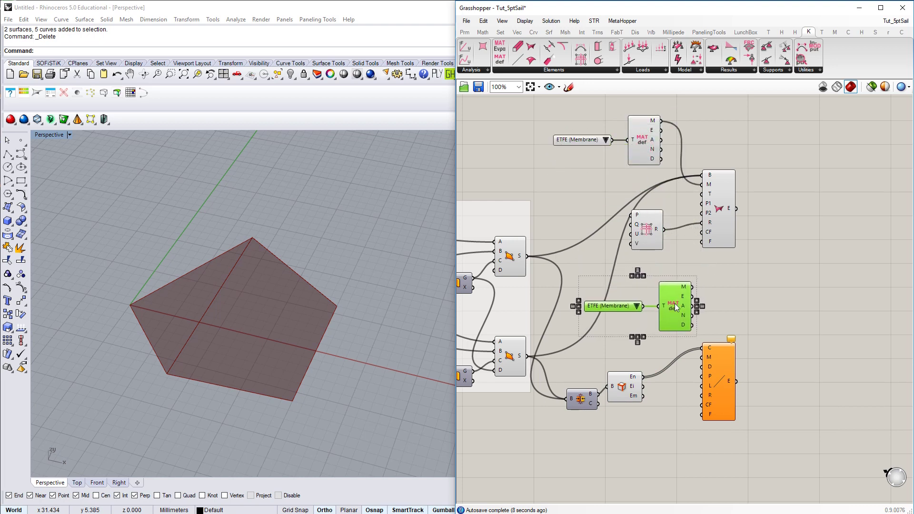
click(708, 296)
click(637, 306)
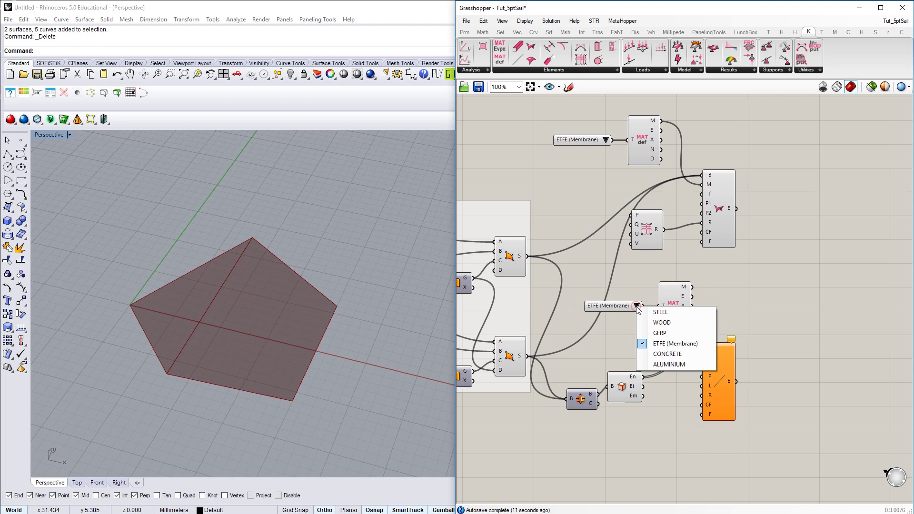
click(644, 312)
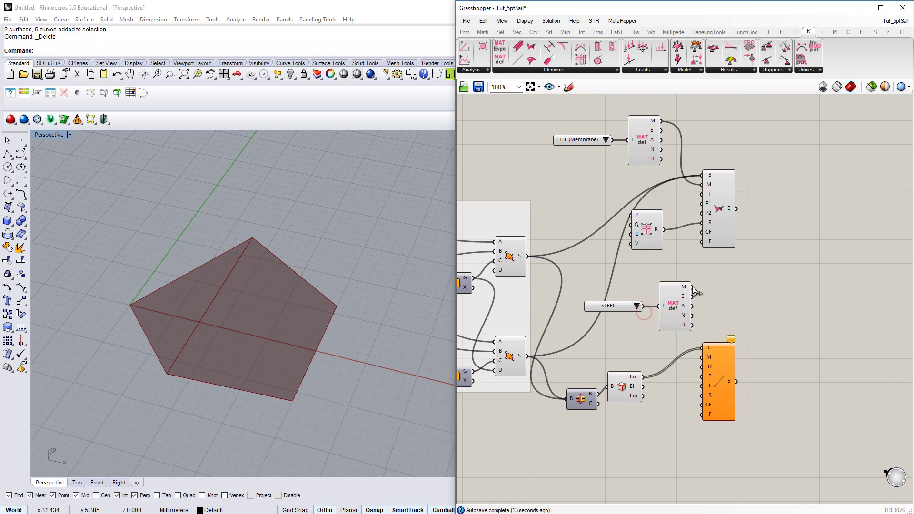
drag(692, 287, 703, 357)
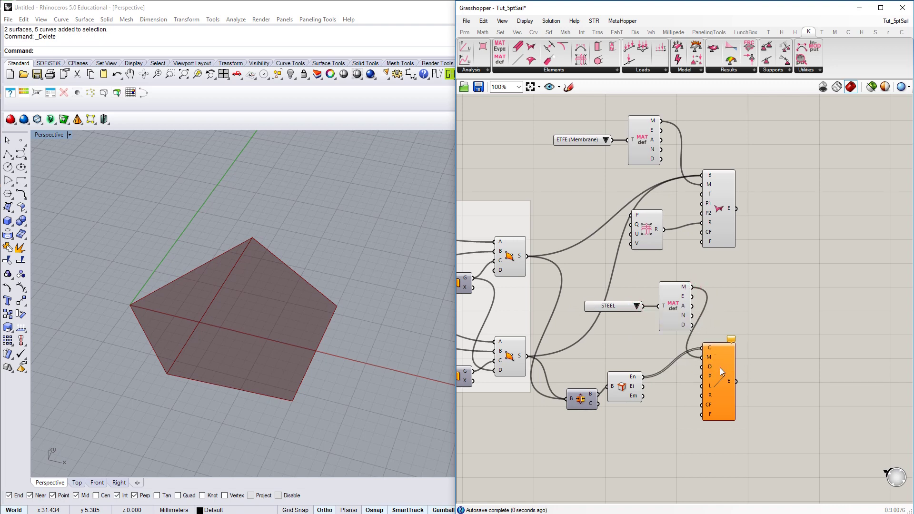
scroll(729, 424, up, 3)
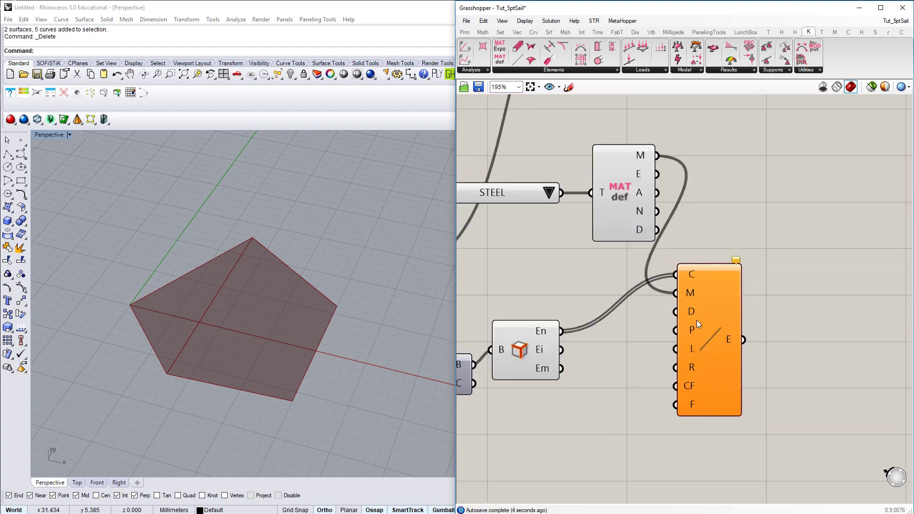
Step: Add a Panel holding 12 and wire it to the cable's P prestress input
mouse_move(693, 331)
scroll(775, 273, down, 2)
double_click(632, 393)
text(Panel)
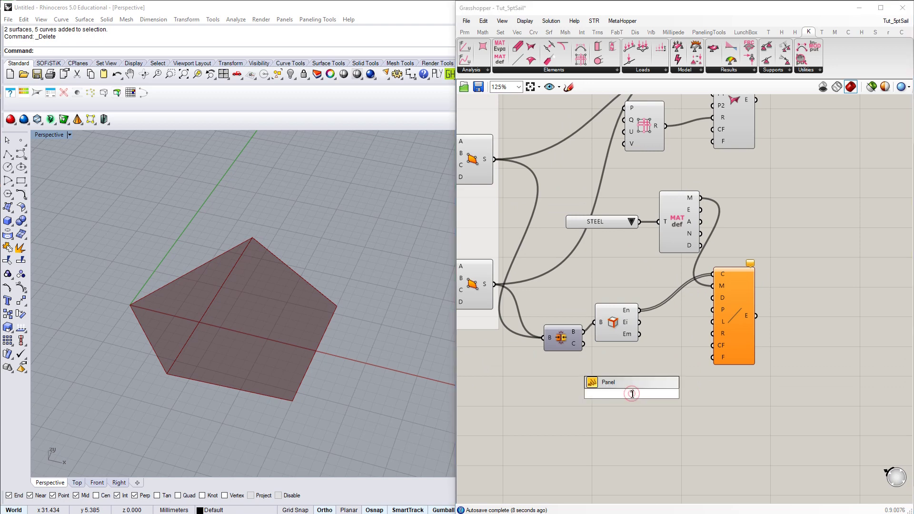
key(Return)
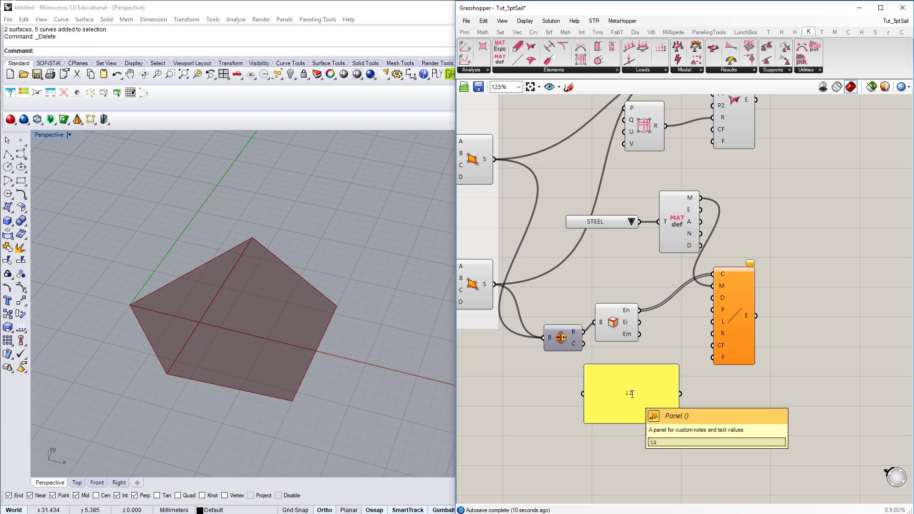
drag(584, 366, 641, 361)
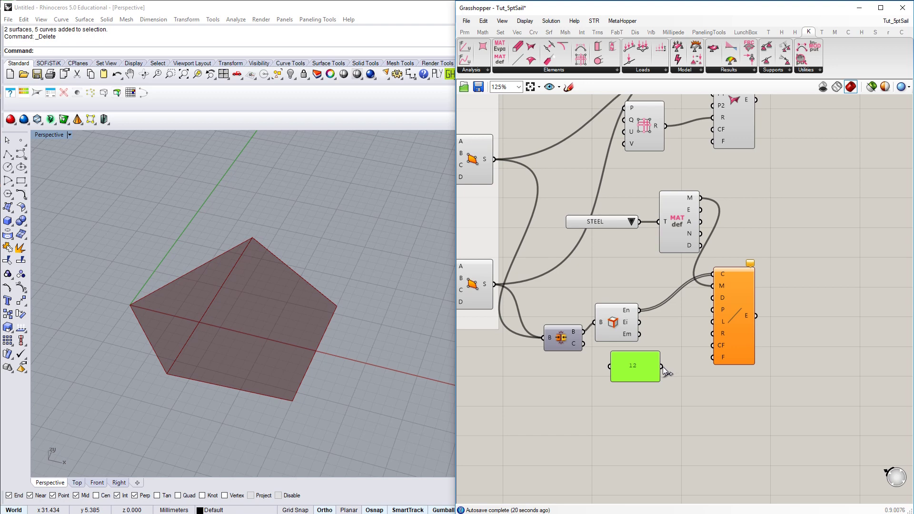
drag(661, 366, 711, 333)
Step: Add a CurveRefinement component wired into the cable element's R input
drag(729, 337, 747, 350)
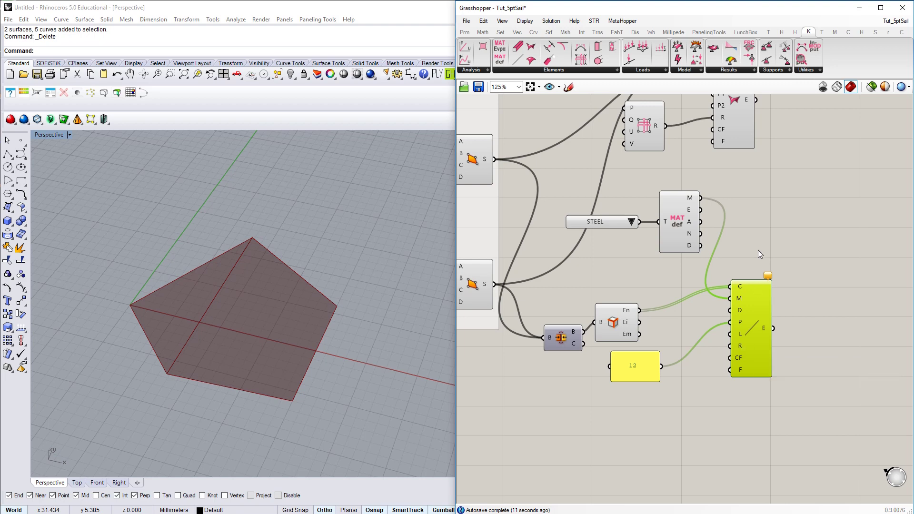
click(592, 71)
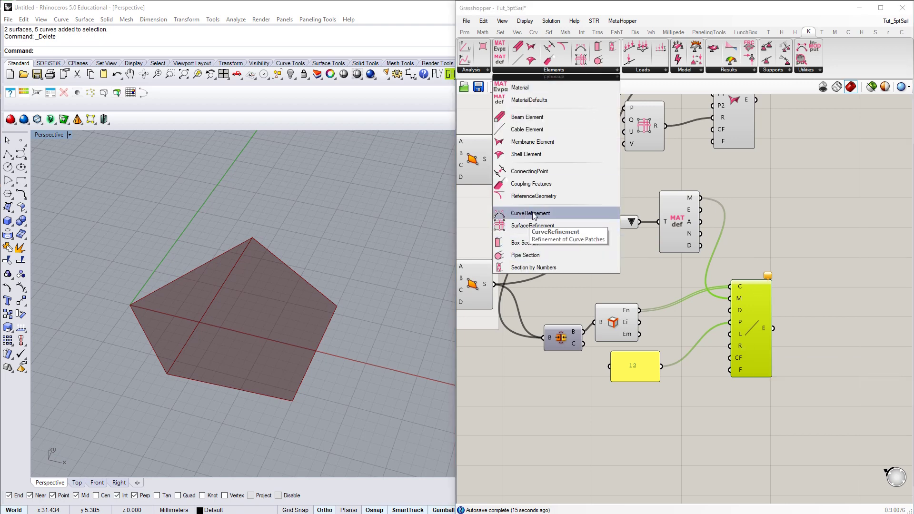
drag(533, 216, 662, 409)
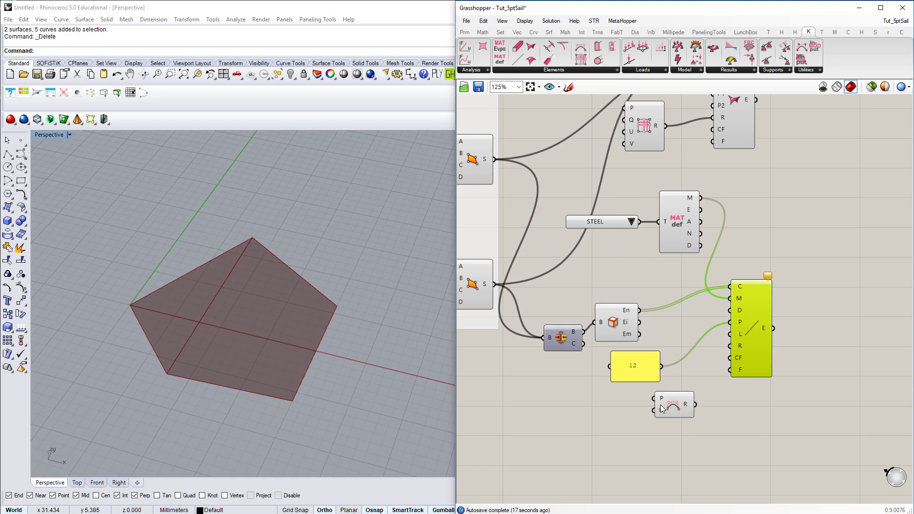
drag(695, 404, 728, 347)
right_drag(828, 345, 728, 359)
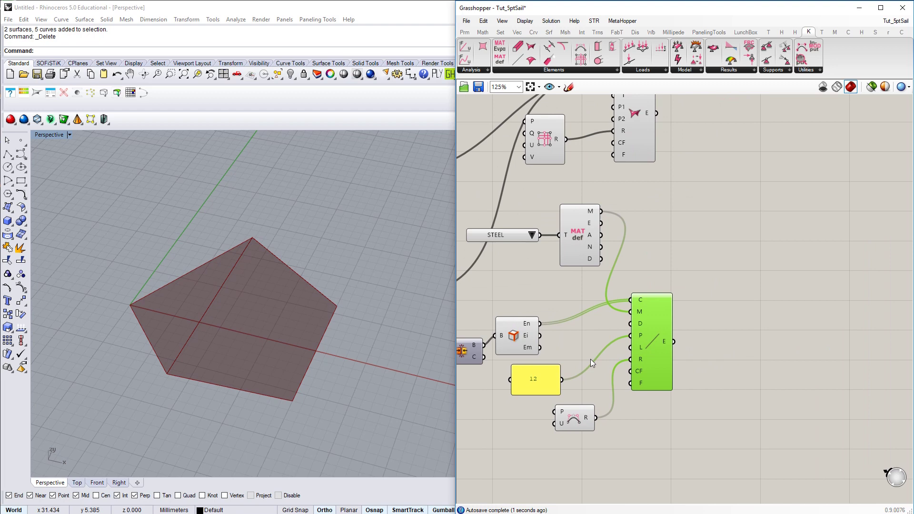
scroll(699, 360, down, 3)
Step: Rearrange the cable and membrane component groups so the whole definition is tidy and visible
drag(584, 373, 621, 348)
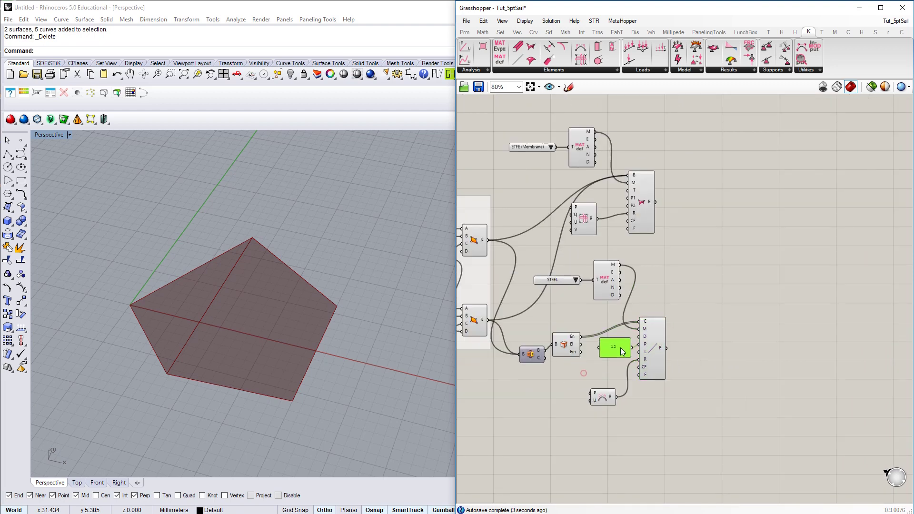
drag(609, 388, 620, 361)
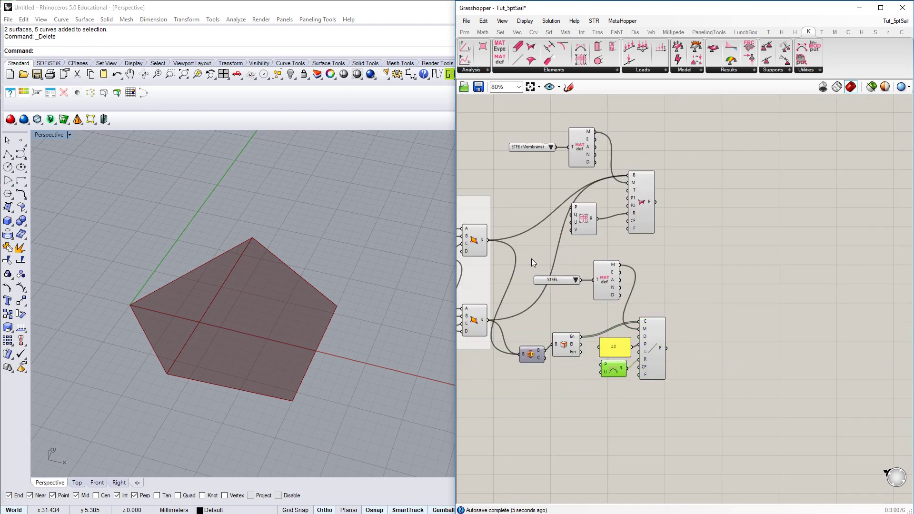
drag(531, 259, 633, 308)
shift+drag(593, 383, 781, 353)
right_drag(752, 147, 750, 172)
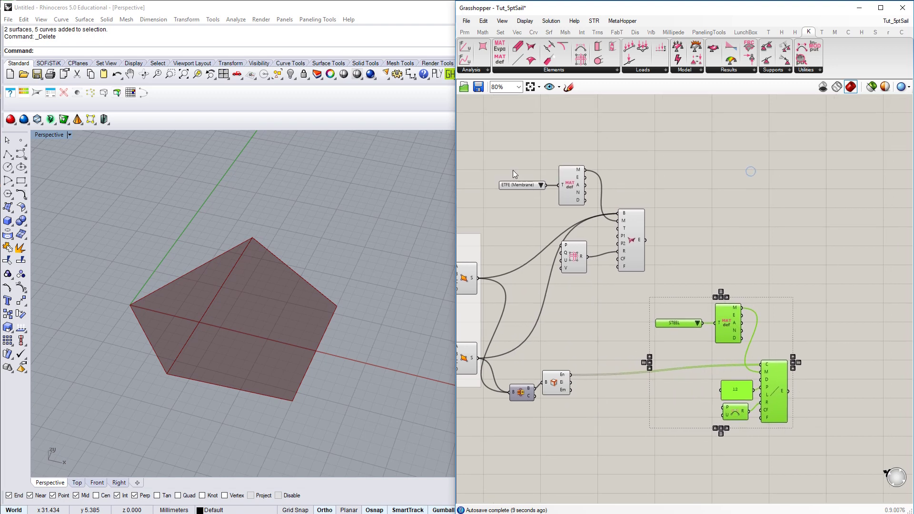
drag(484, 152, 659, 284)
drag(630, 244, 778, 241)
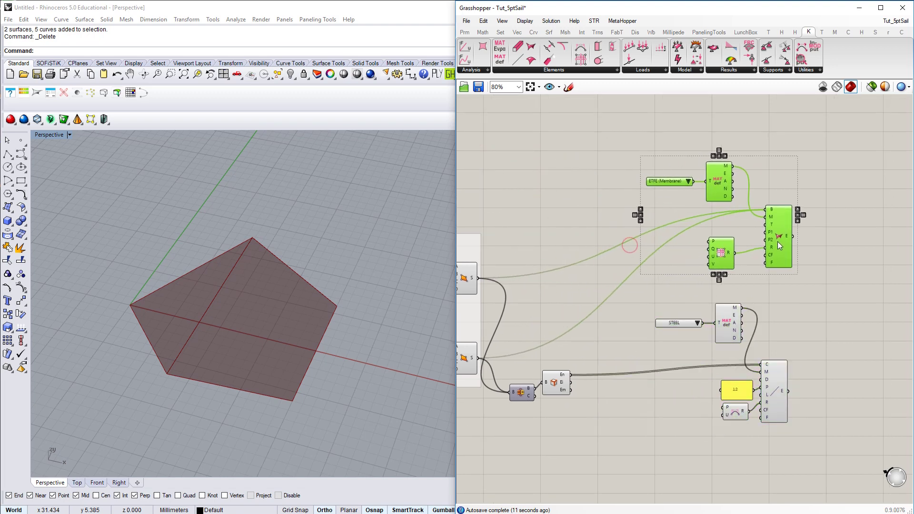
click(841, 380)
right_drag(840, 381, 818, 316)
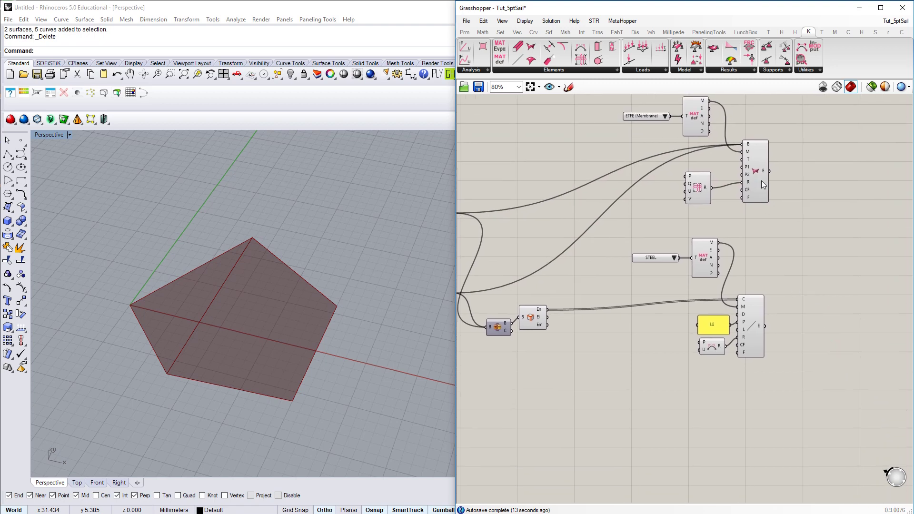
Step: Place a point Support component and a Deconstruct Brep component found via 'dec'
click(781, 70)
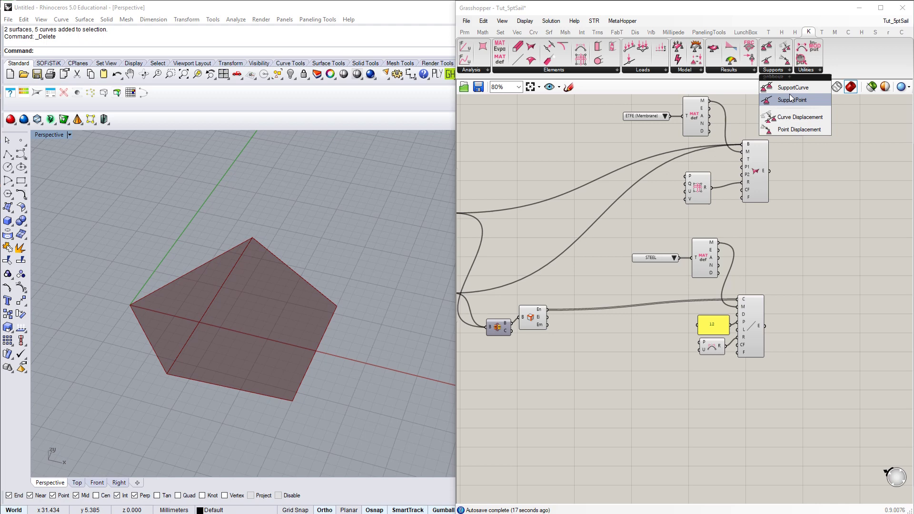
drag(789, 99, 733, 416)
right_drag(595, 385, 649, 384)
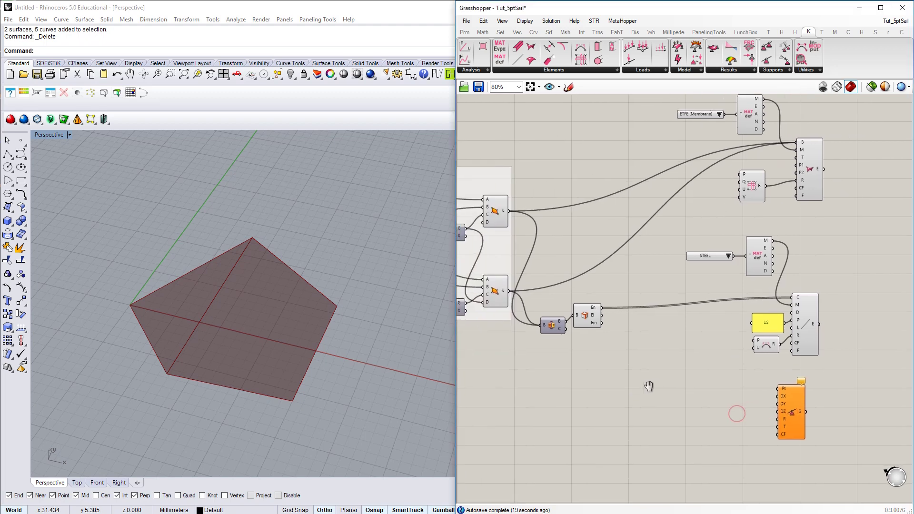
double_click(565, 381)
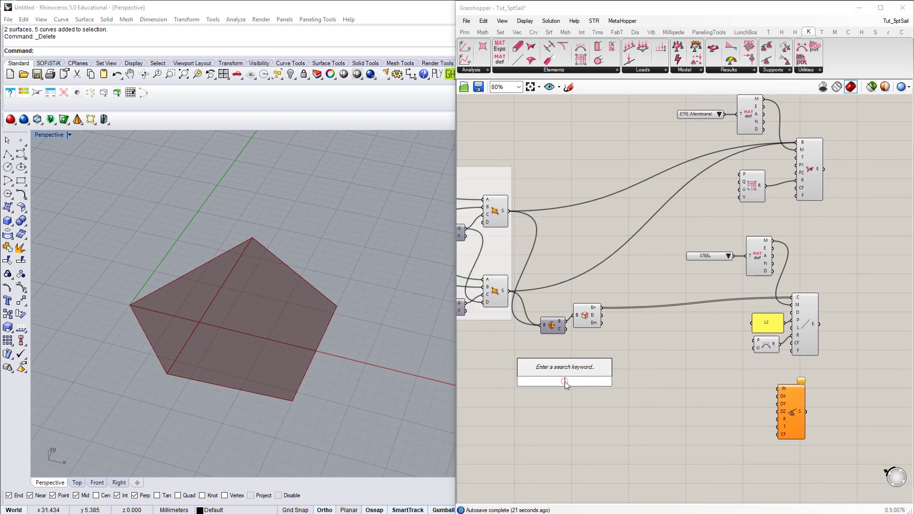
text(dec)
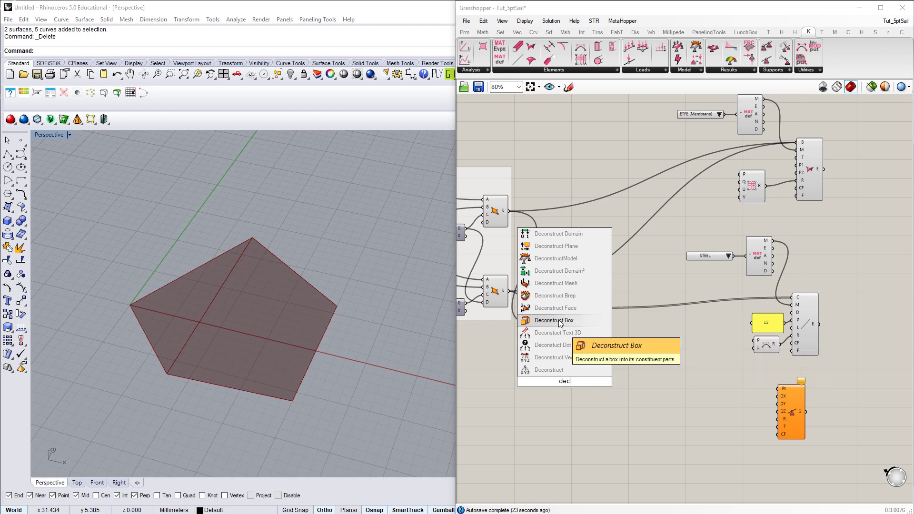
click(557, 295)
drag(572, 381, 594, 379)
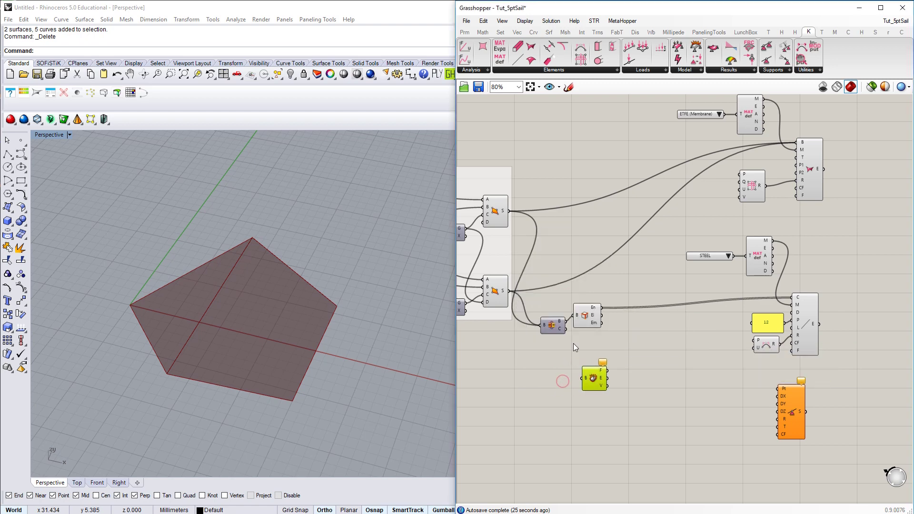
Step: Feed the joined pentagon surface into Deconstruct Brep and its 5 vertices into the Support points
drag(565, 322, 586, 378)
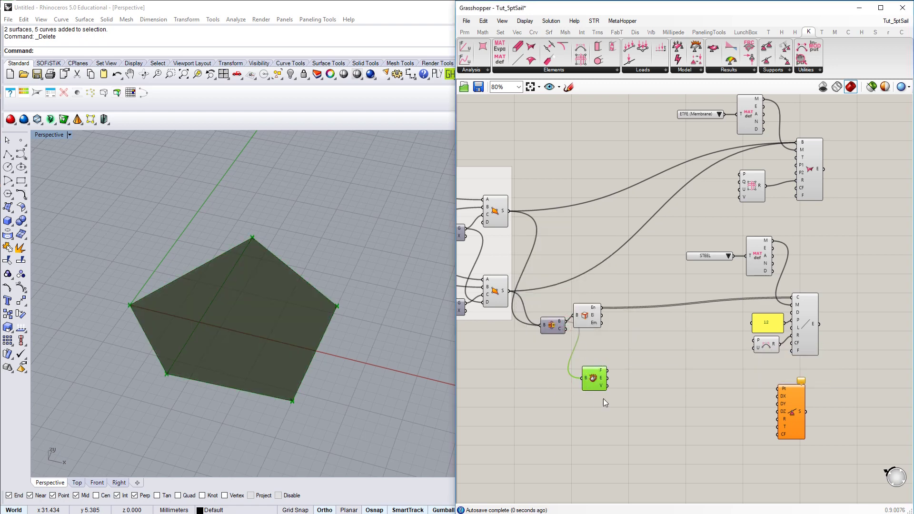
mouse_move(601, 386)
drag(608, 386, 778, 388)
right_drag(821, 397, 682, 397)
drag(653, 409, 667, 407)
click(709, 388)
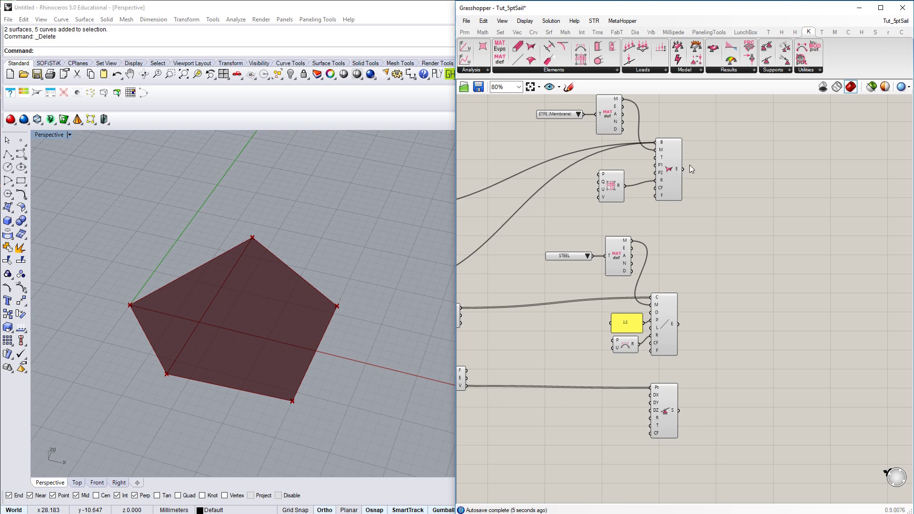
Step: Place an AnalysisModel component from the Model list on the canvas
right_drag(696, 147, 686, 157)
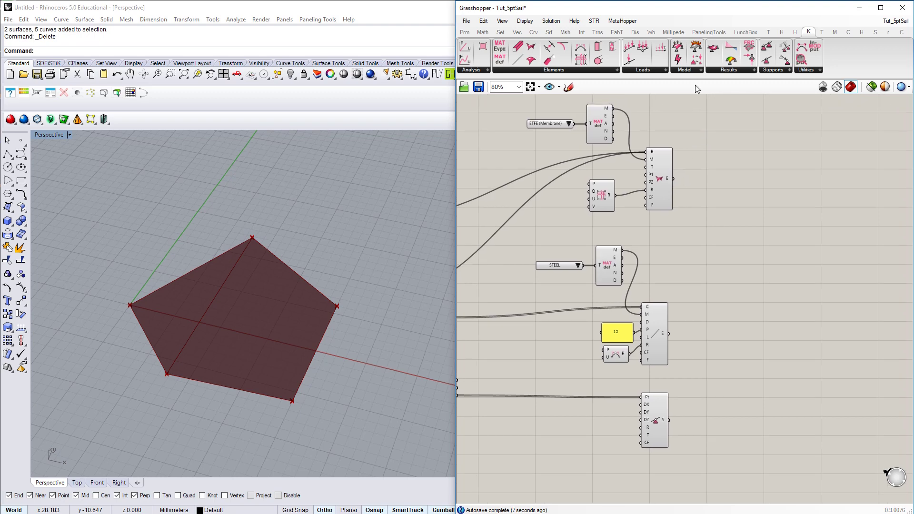
click(697, 70)
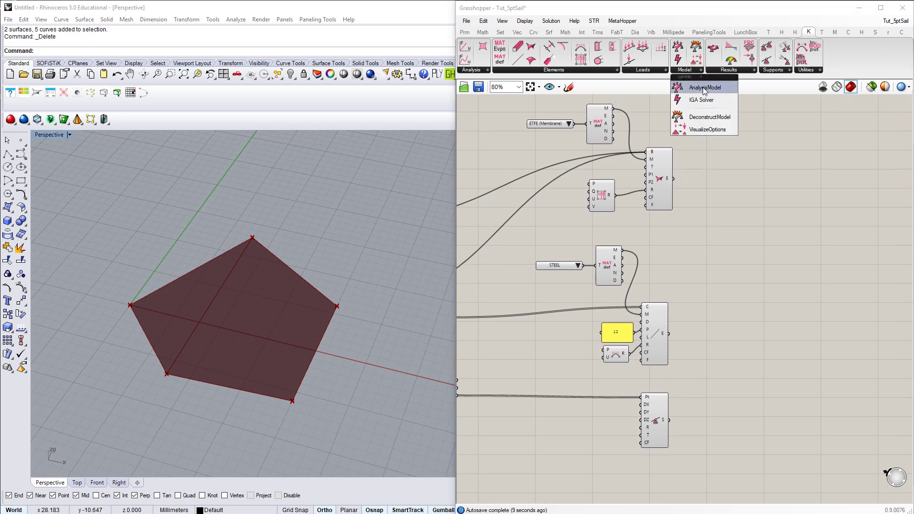
click(704, 89)
click(769, 294)
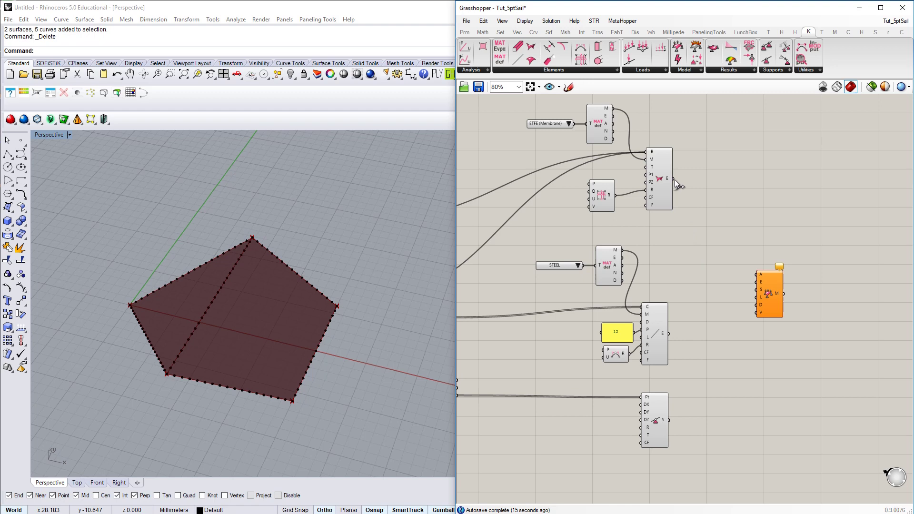
Step: Wire the membrane and cable element outputs into its E input and the supports into S
drag(674, 180, 757, 281)
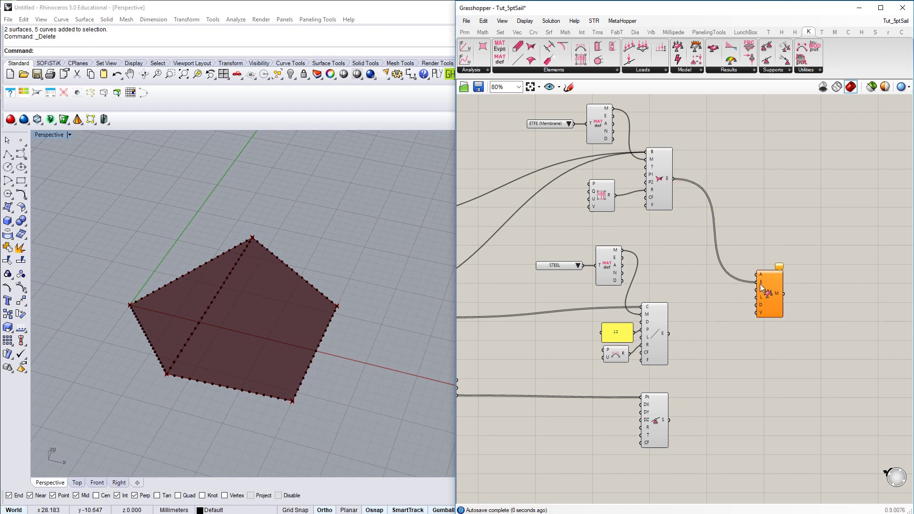
scroll(761, 287, up, 5)
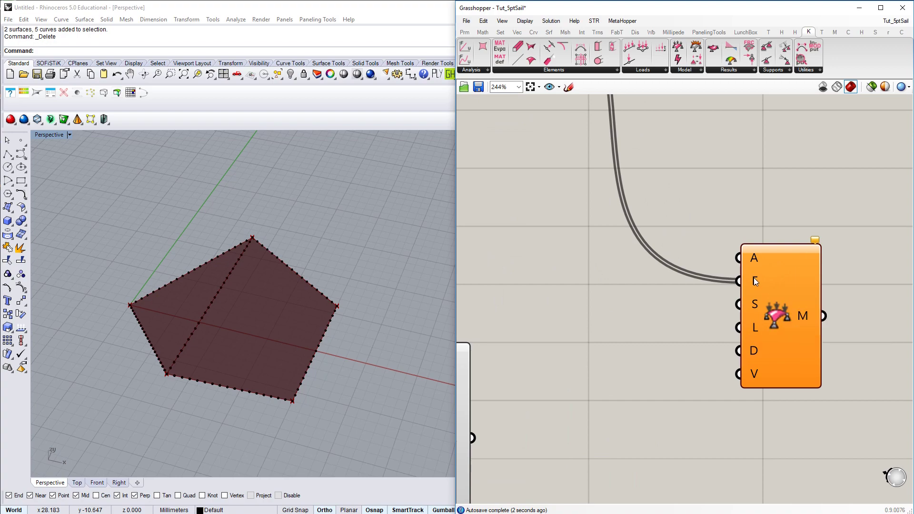
scroll(754, 281, down, 4)
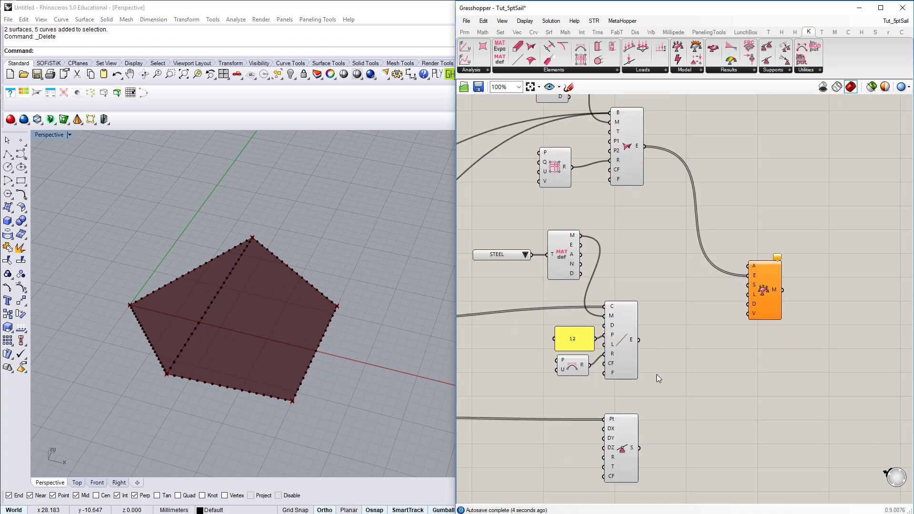
drag(639, 339, 747, 275)
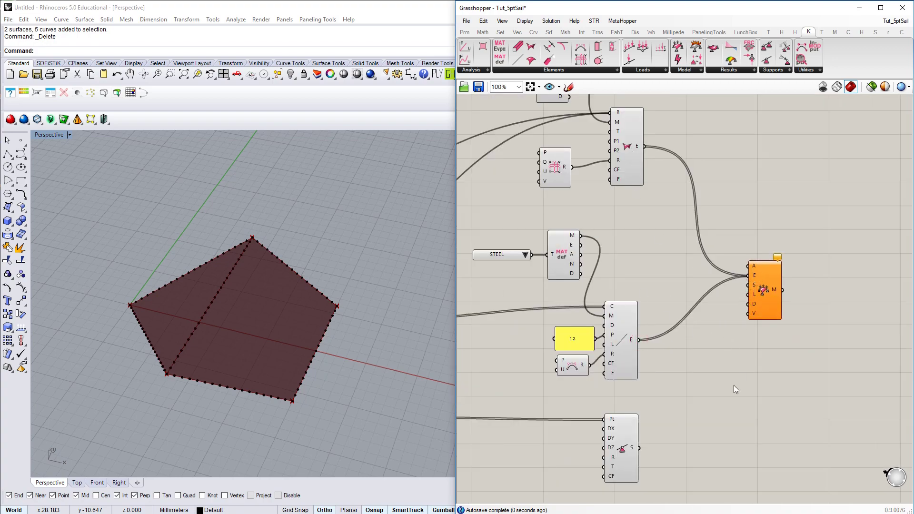
drag(639, 448, 749, 285)
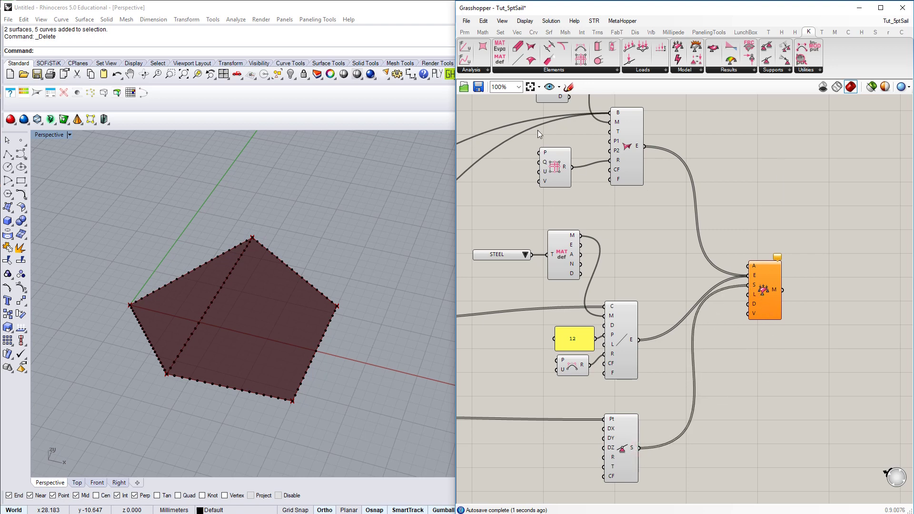
Step: Add a Formfinding analysis component and wire its A output into the AnalysisModel's A input
click(487, 70)
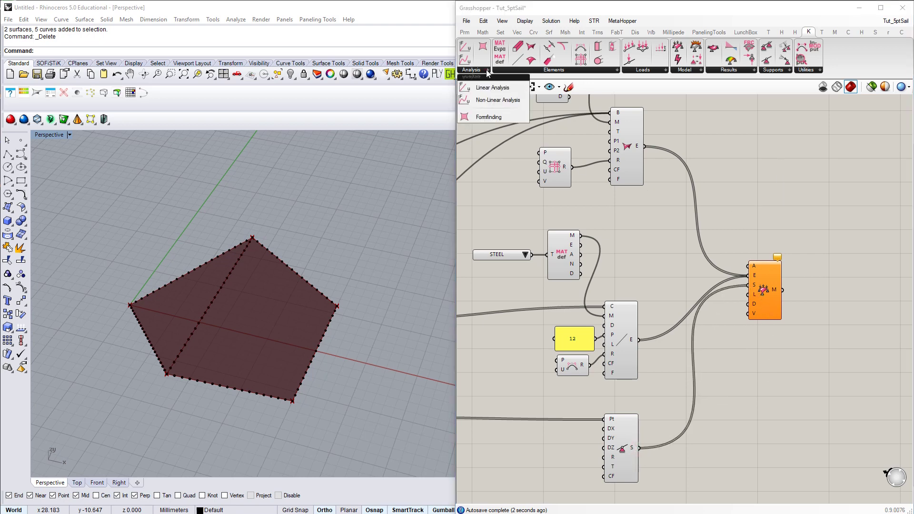
click(490, 118)
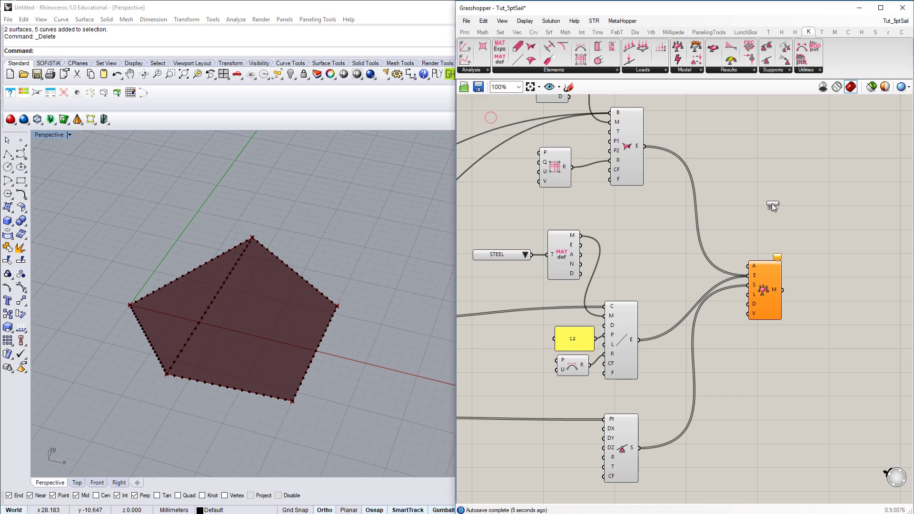
click(764, 192)
click(487, 70)
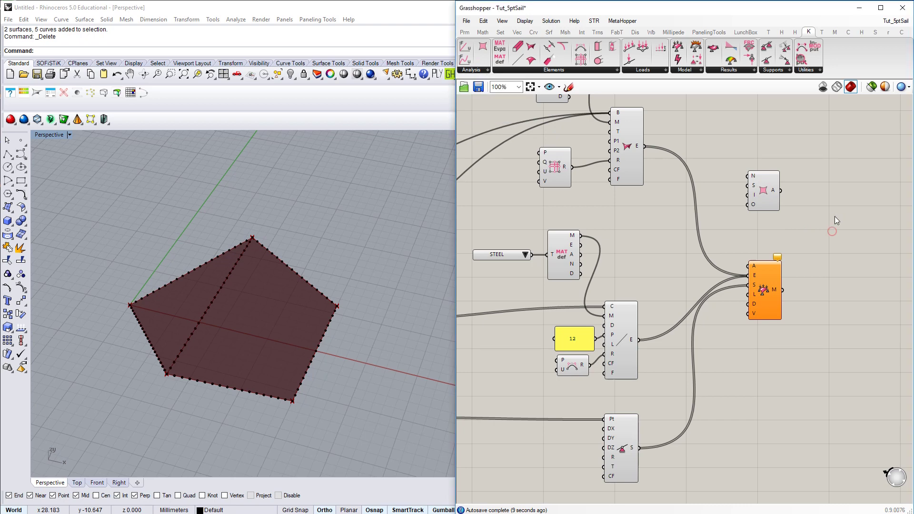
scroll(839, 171, up, 3)
scroll(840, 174, down, 2)
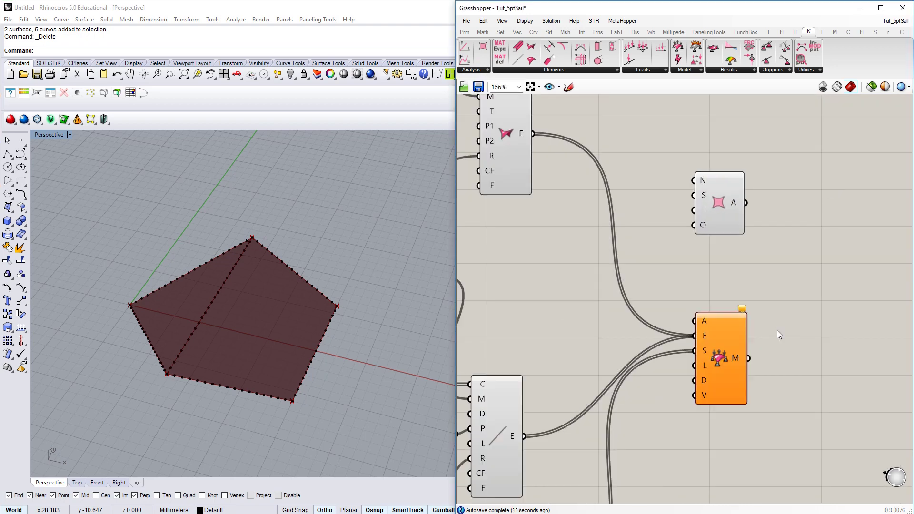
right_drag(777, 330, 776, 320)
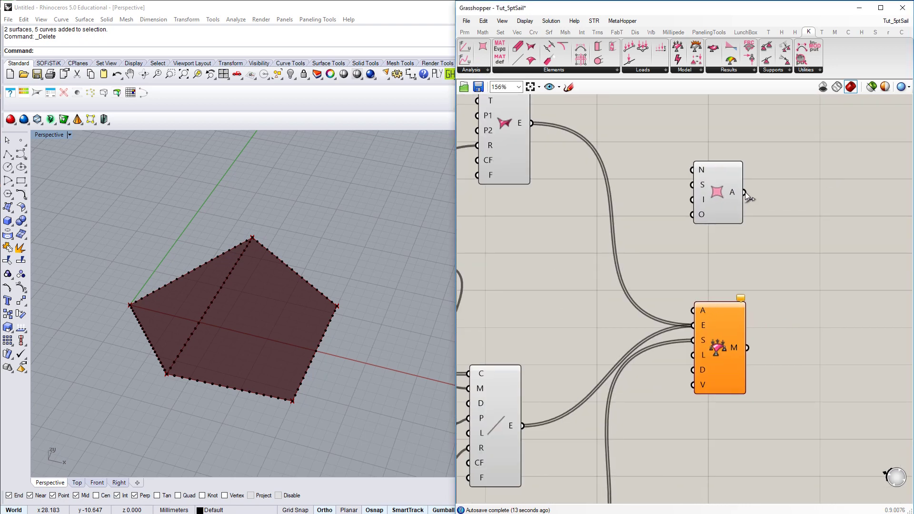
drag(745, 193, 693, 311)
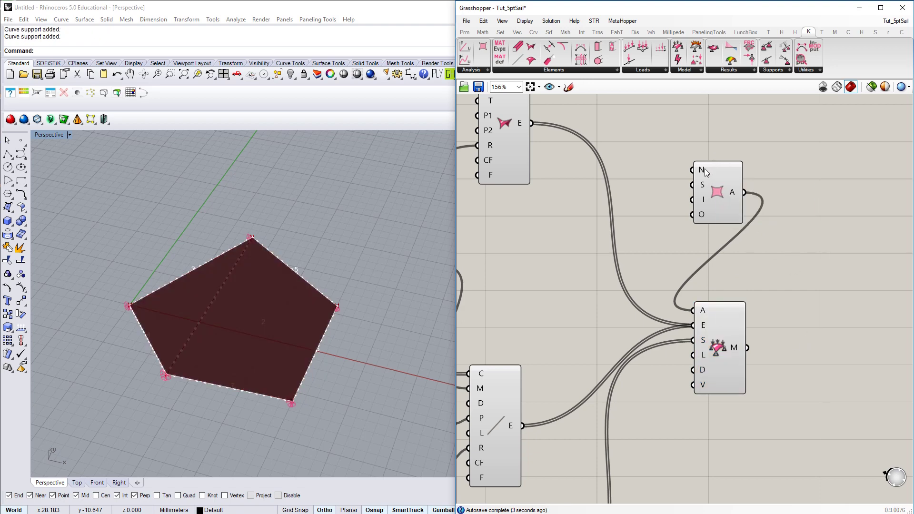
mouse_move(705, 168)
mouse_move(705, 185)
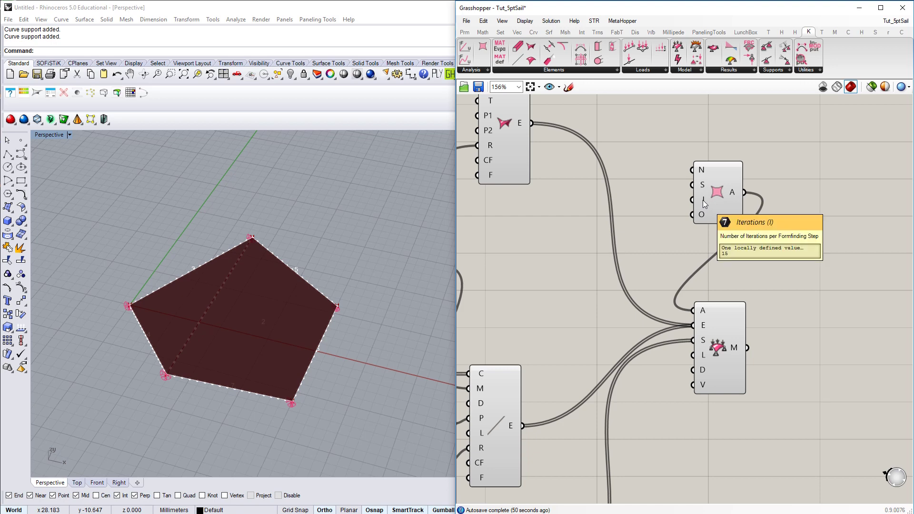
Step: Add a Value List via 'val' search and wire it to the Formfinding O input
double_click(653, 258)
text(value)
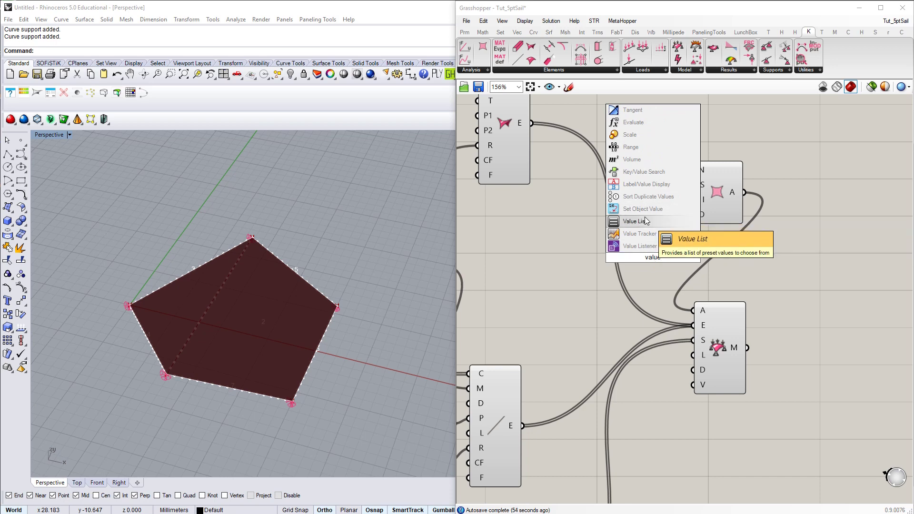
click(644, 216)
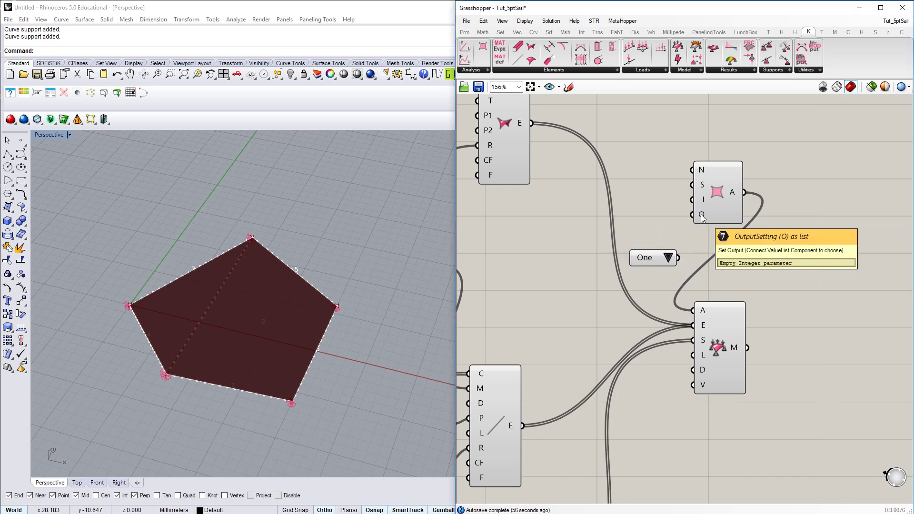
drag(654, 258, 615, 237)
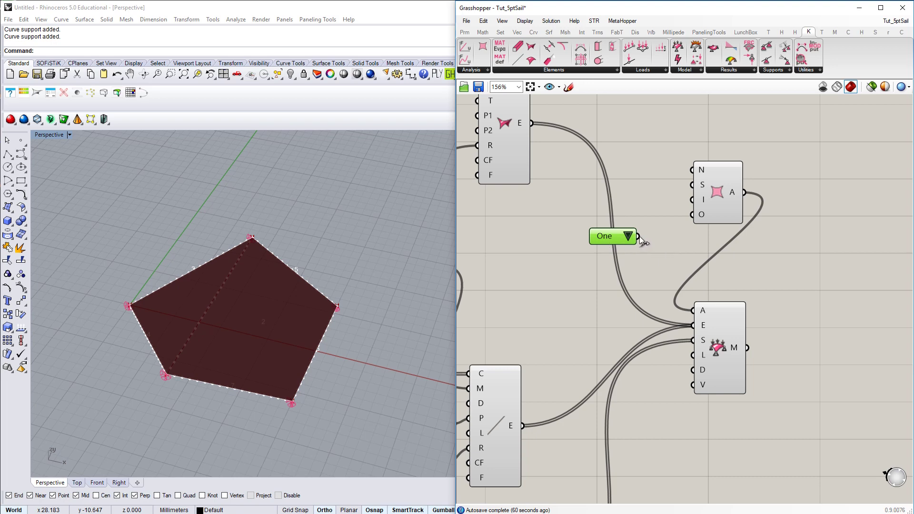
drag(639, 236, 692, 214)
drag(647, 248, 647, 238)
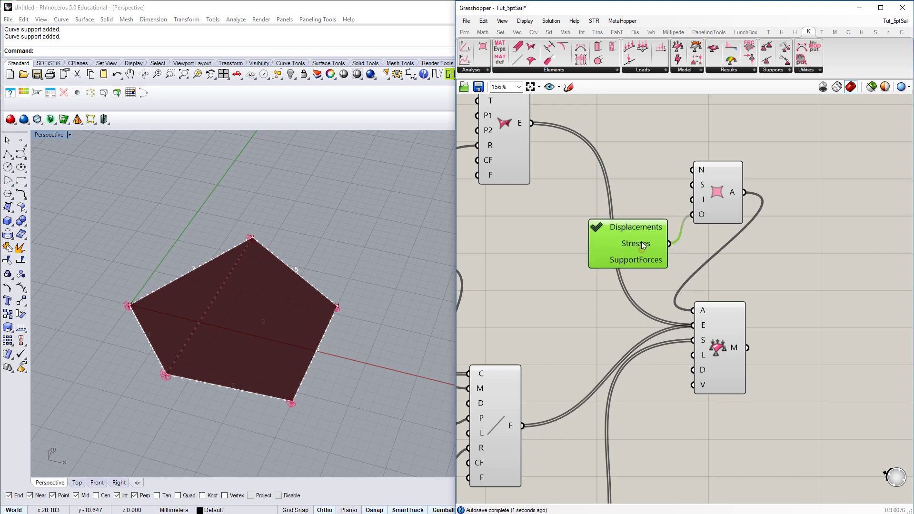
Step: Leave only Displacements ticked in the result-type checklist, unticking Stresses
click(598, 245)
click(596, 244)
drag(635, 246, 644, 238)
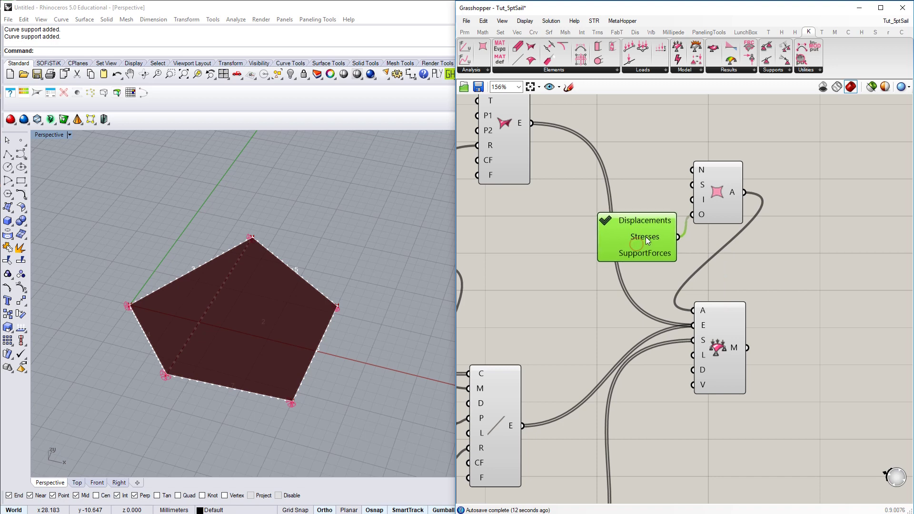
click(692, 239)
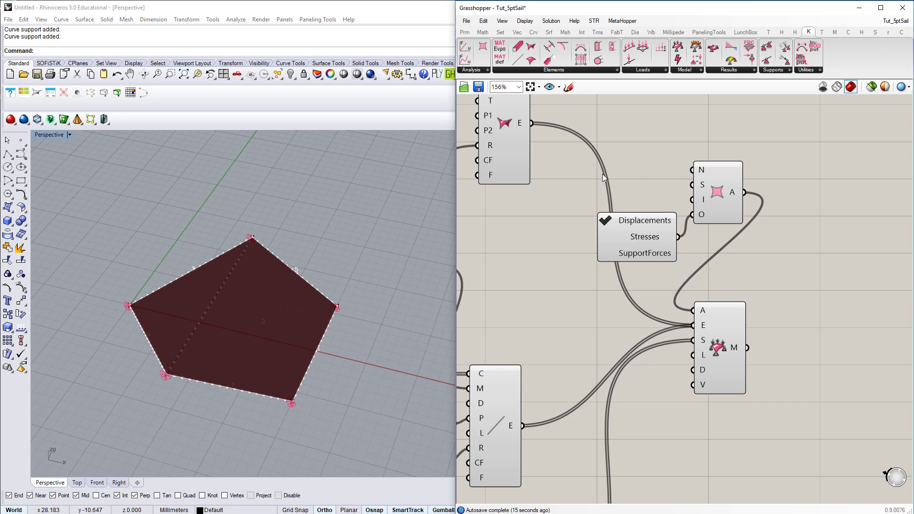
scroll(602, 173, down, 3)
drag(616, 230, 688, 240)
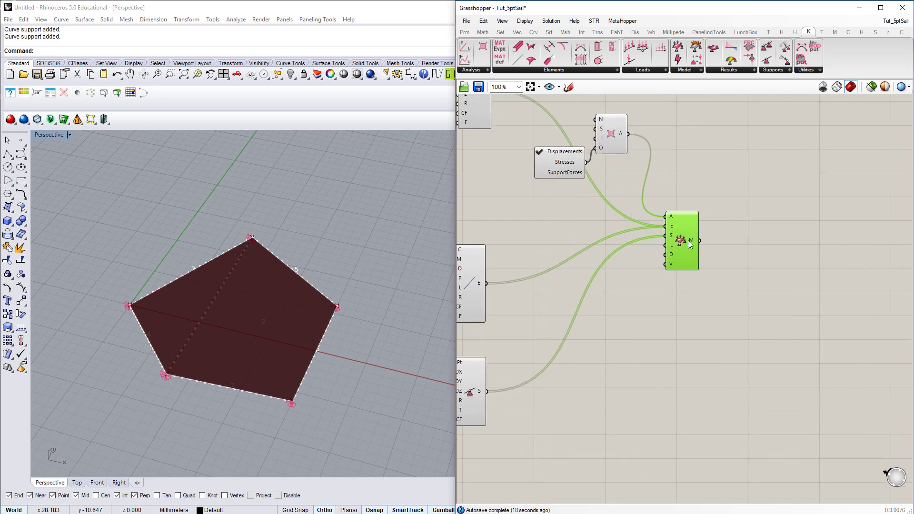
click(680, 299)
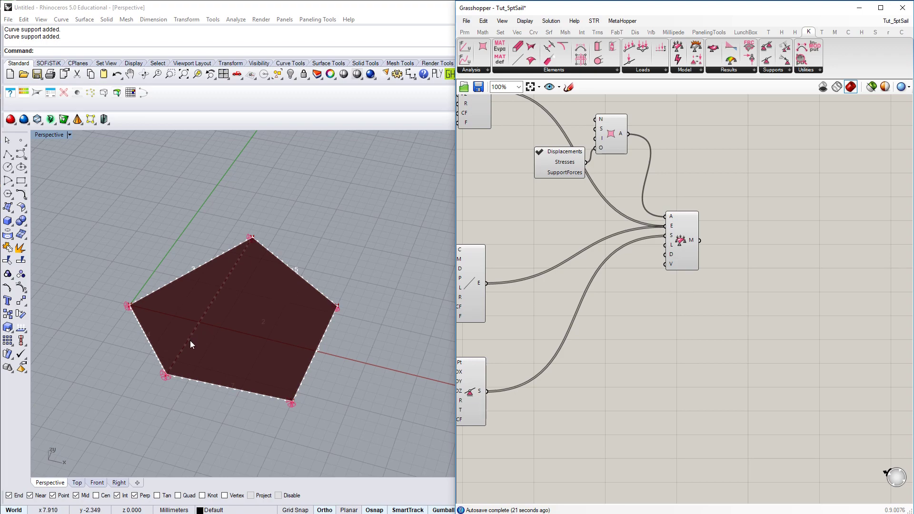
right_drag(190, 341, 252, 334)
scroll(728, 241, down, 5)
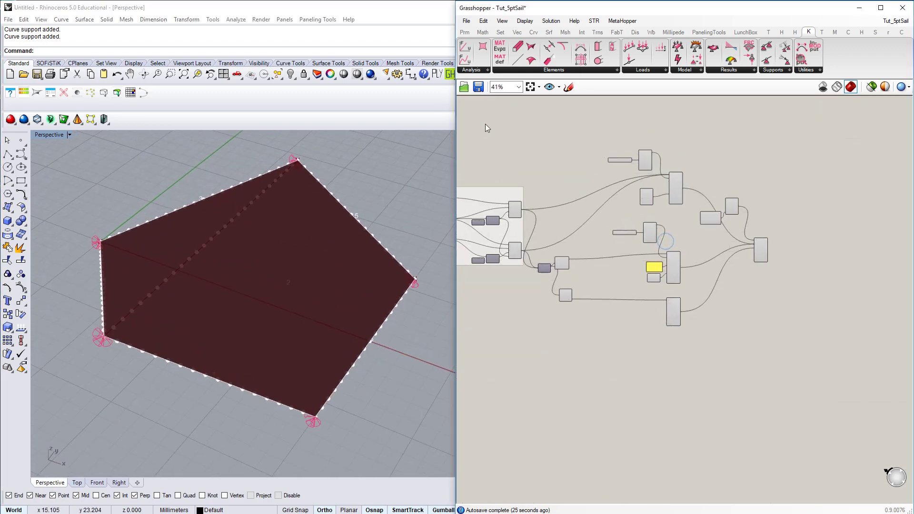
drag(486, 127, 741, 366)
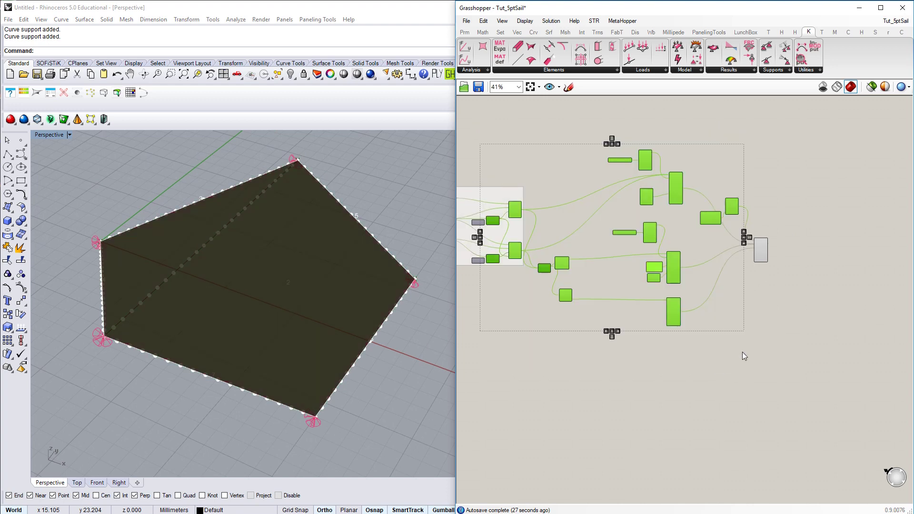
right_click(773, 170)
click(833, 198)
scroll(780, 237, up, 5)
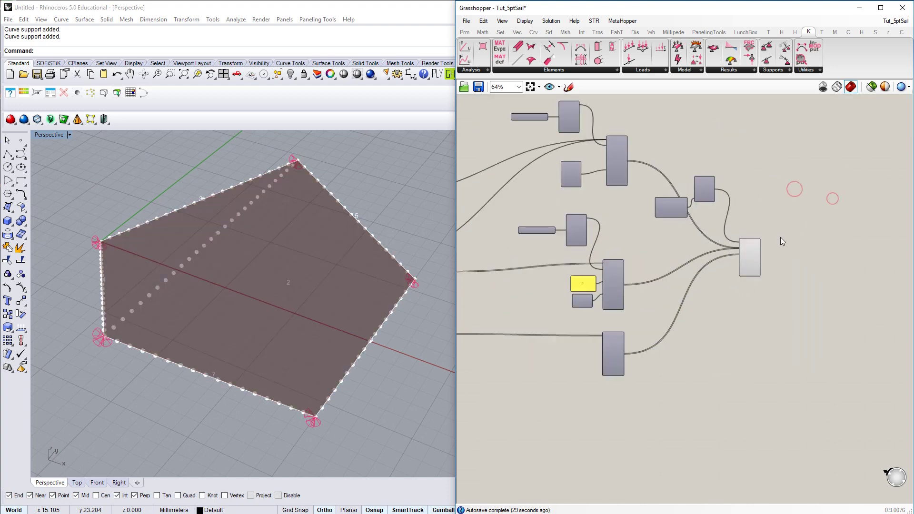
scroll(270, 261, down, 2)
right_drag(270, 261, 282, 215)
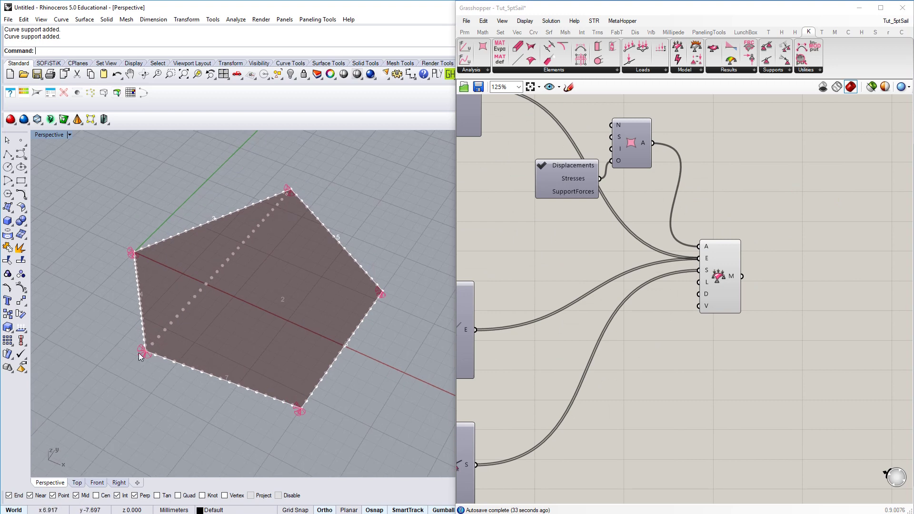
scroll(150, 353, up, 5)
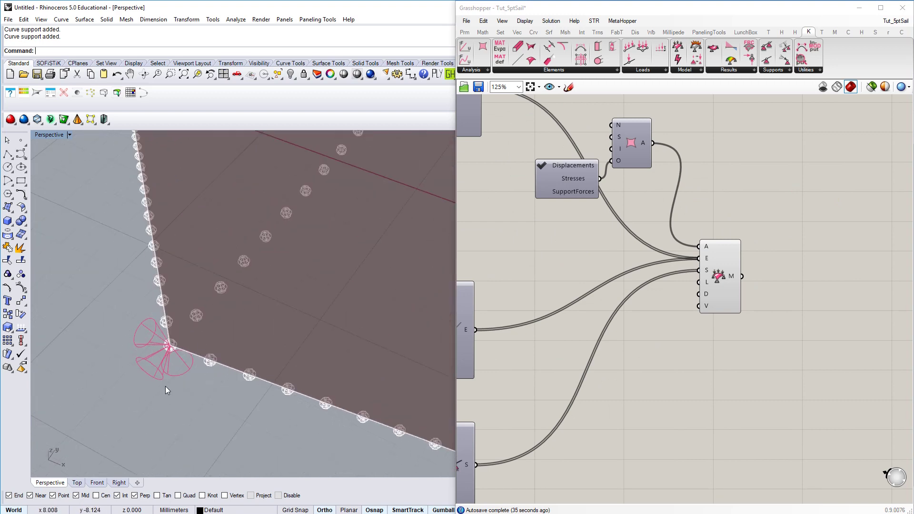
scroll(91, 340, down, 5)
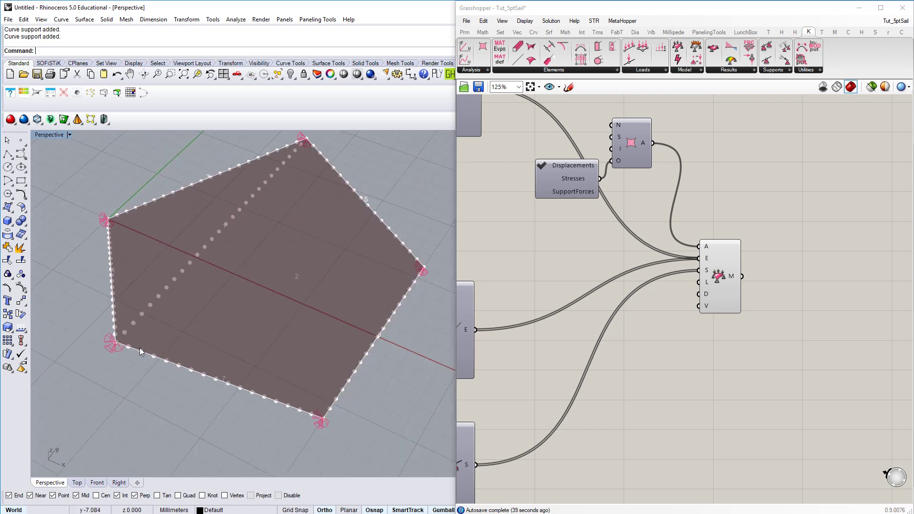
right_drag(118, 346, 148, 339)
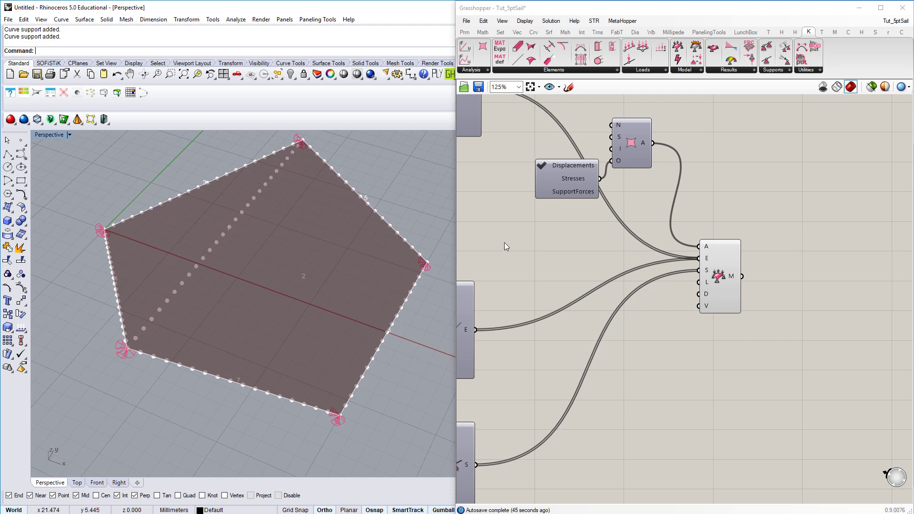
scroll(742, 294, down, 2)
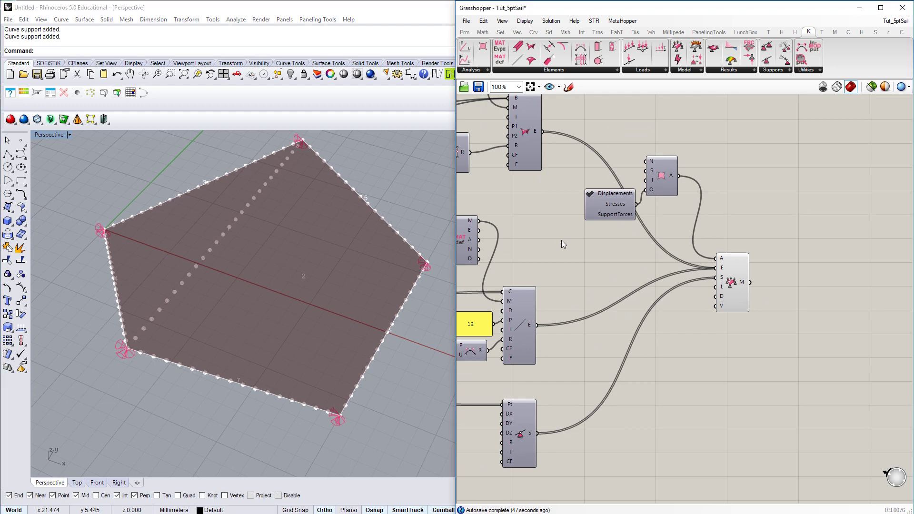
scroll(561, 240, down, 1)
right_drag(561, 240, 673, 251)
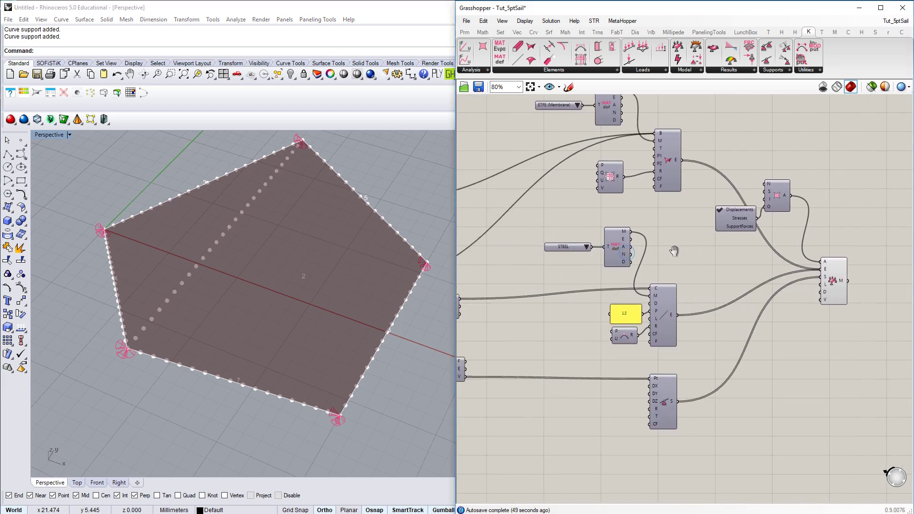
right_drag(598, 272, 644, 273)
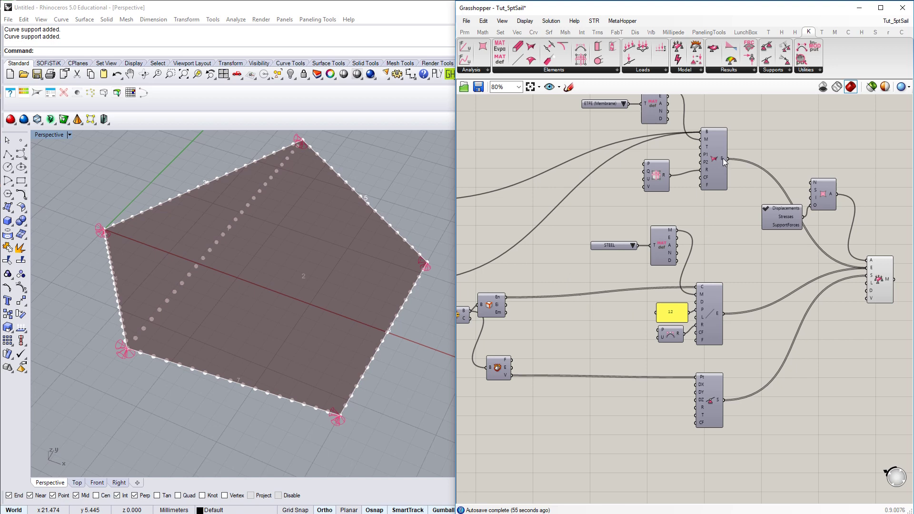
mouse_move(723, 158)
right_drag(564, 245, 673, 236)
click(513, 195)
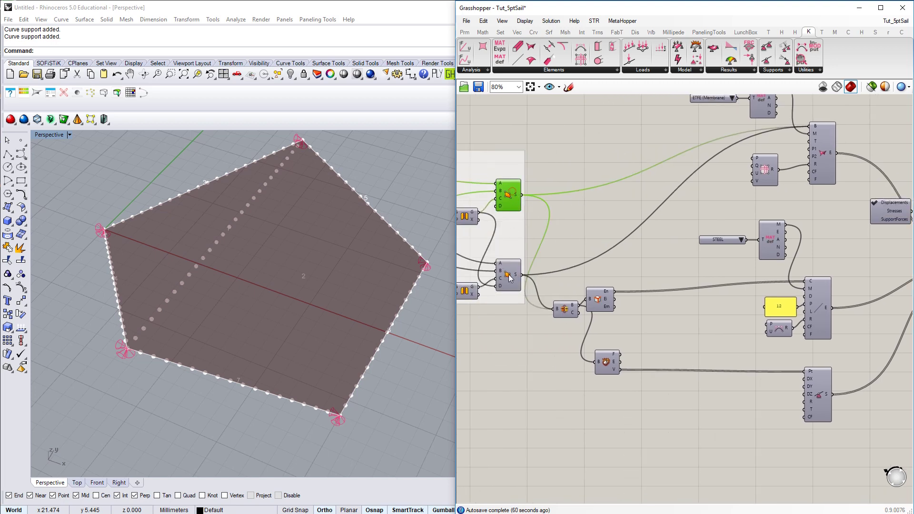
click(508, 275)
click(588, 229)
right_drag(904, 283, 735, 324)
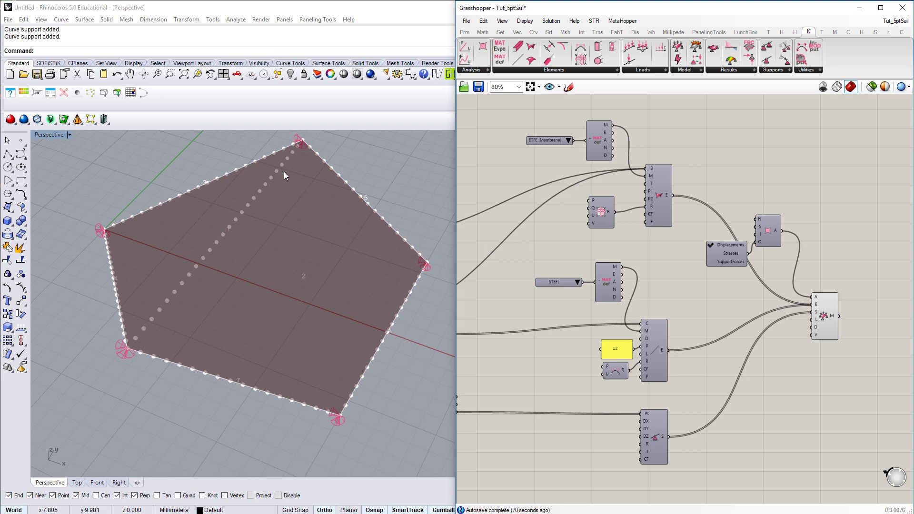
right_drag(286, 174, 292, 198)
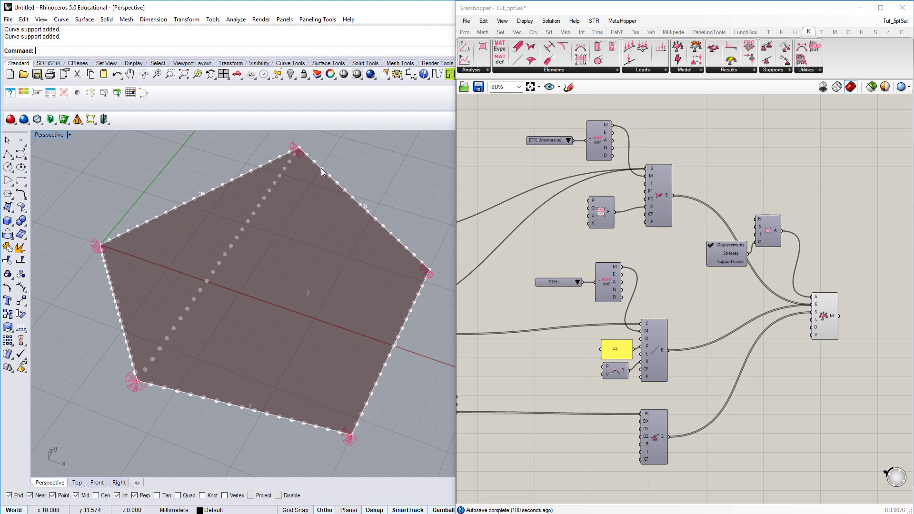
right_drag(661, 286, 776, 274)
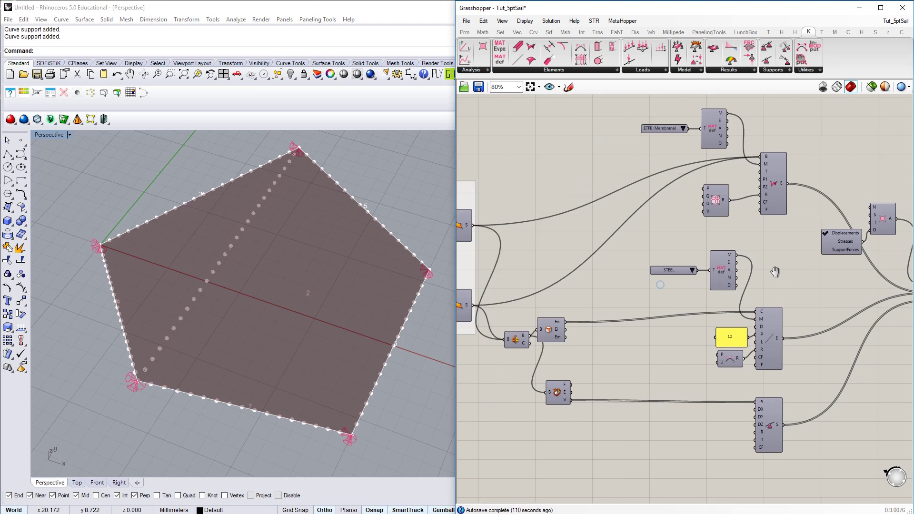
mouse_move(561, 325)
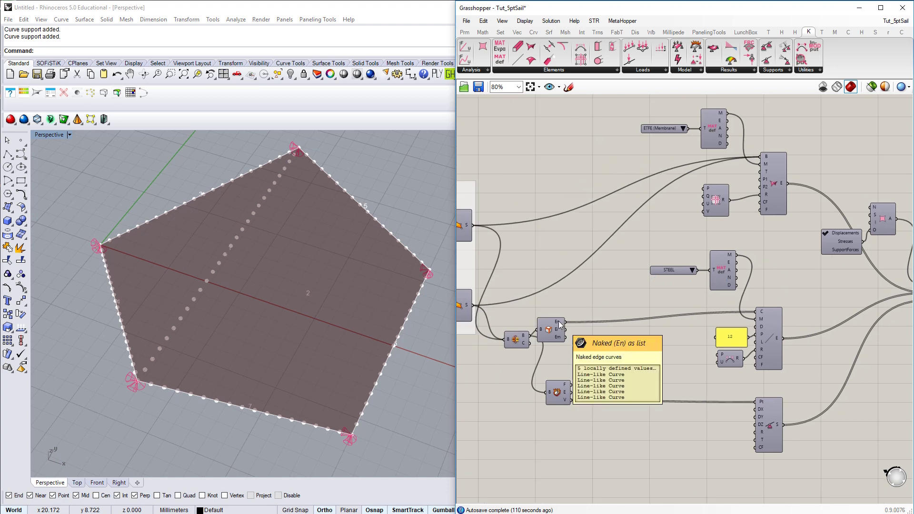
right_drag(661, 332, 594, 328)
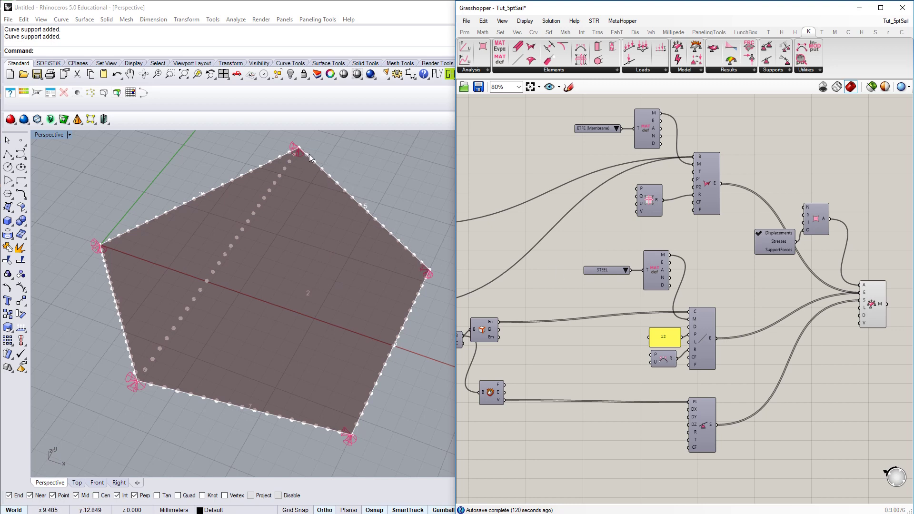
right_drag(824, 350, 576, 339)
right_drag(672, 279, 662, 285)
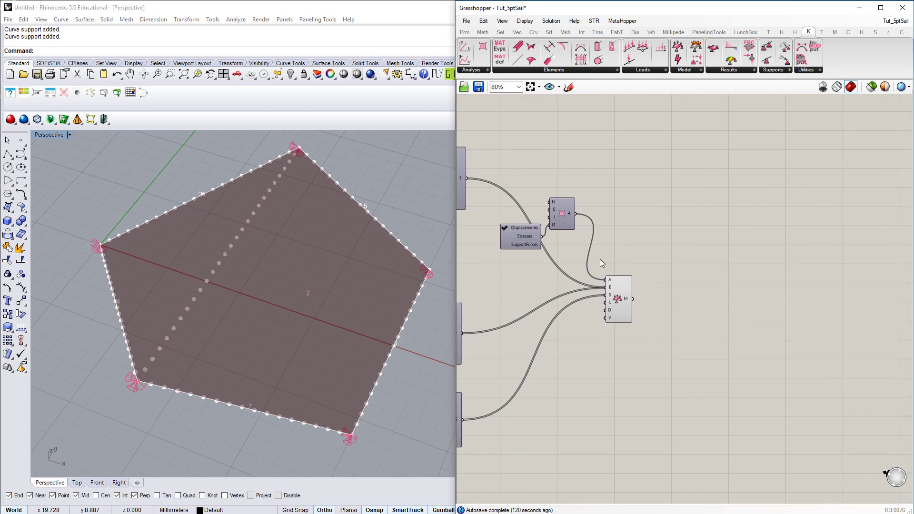
Step: Place an IGA Solver from the Kiwi3d Model panel and wire Assemble Model's M into it
click(691, 72)
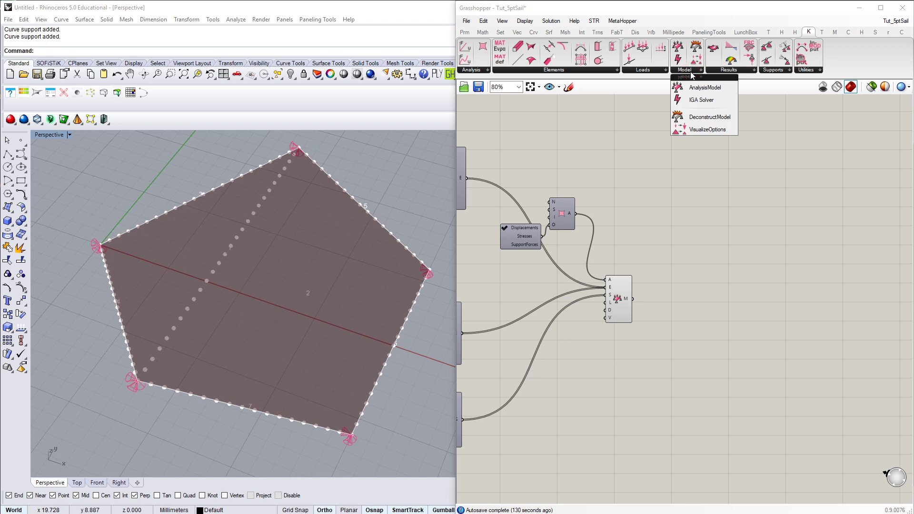
drag(695, 100, 686, 307)
drag(632, 299, 676, 301)
Step: Connect a Button to the solver's R input and trigger the carat.exe form-finding solve
double_click(655, 343)
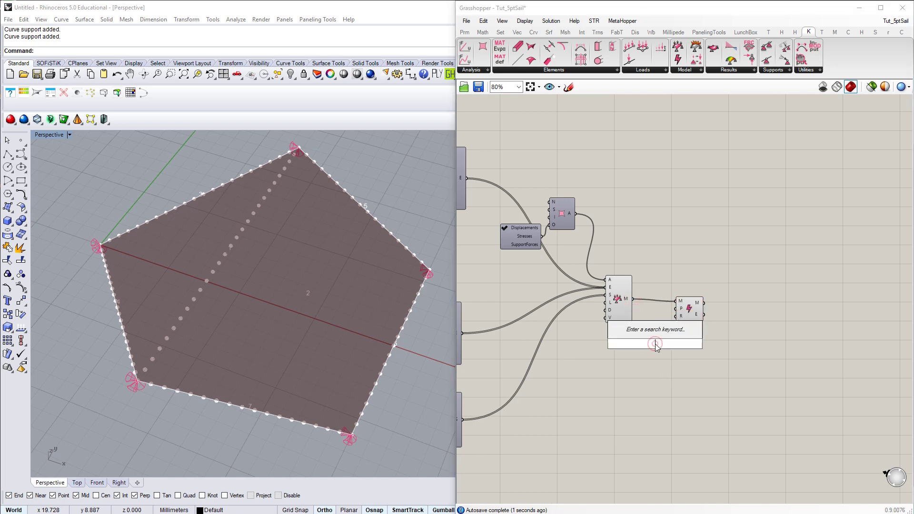
text(button)
click(659, 336)
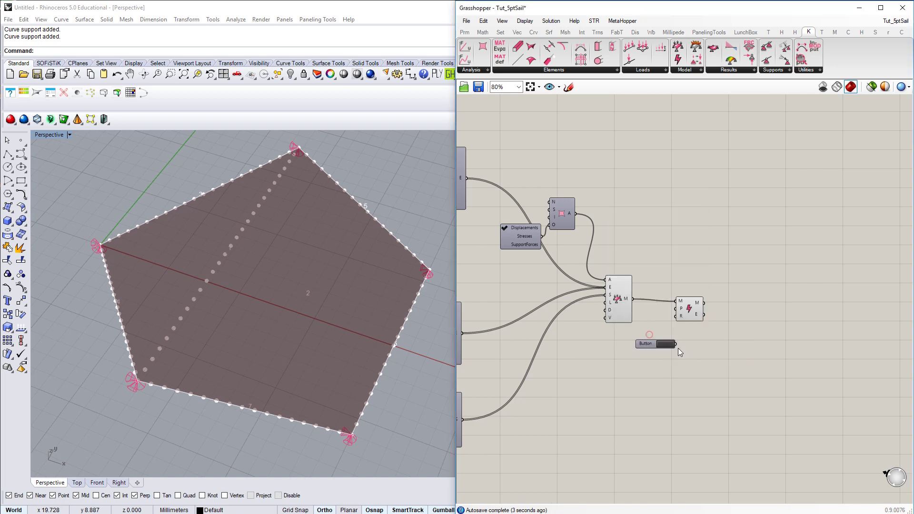
drag(676, 344, 678, 316)
click(664, 344)
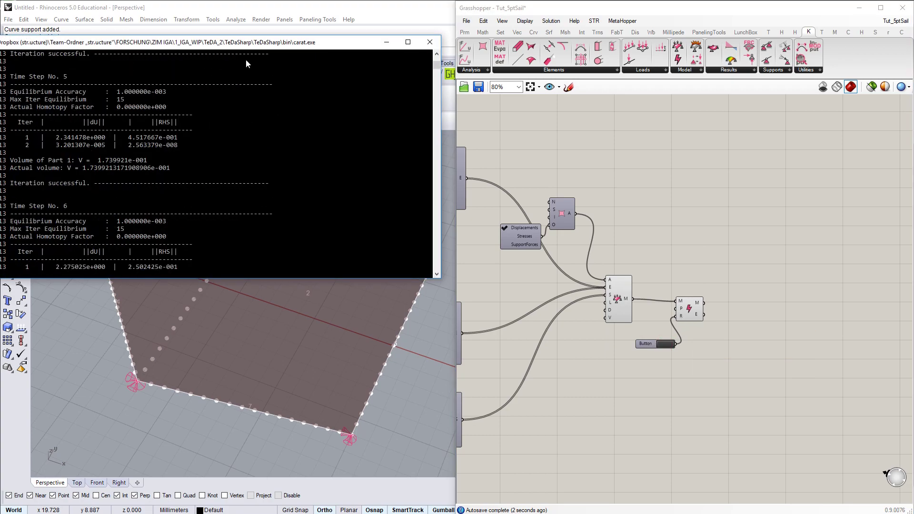
drag(246, 44, 303, 50)
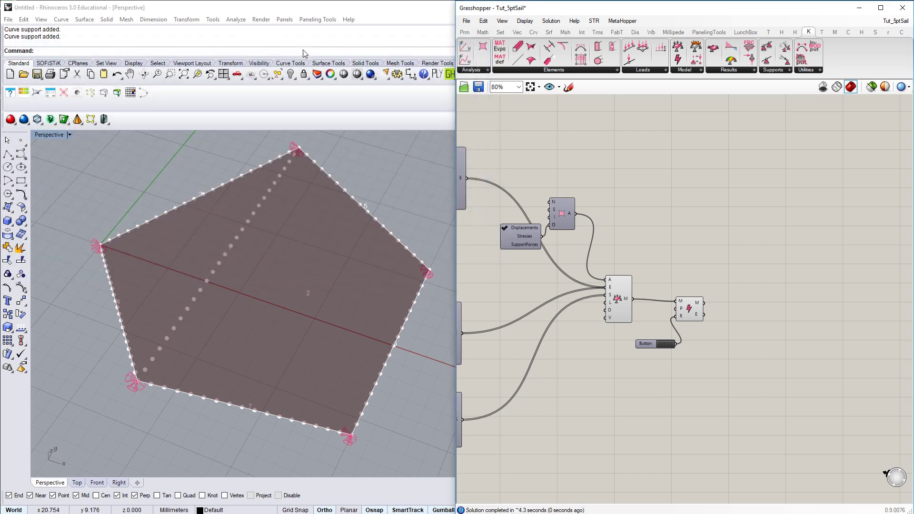
click(689, 310)
click(767, 271)
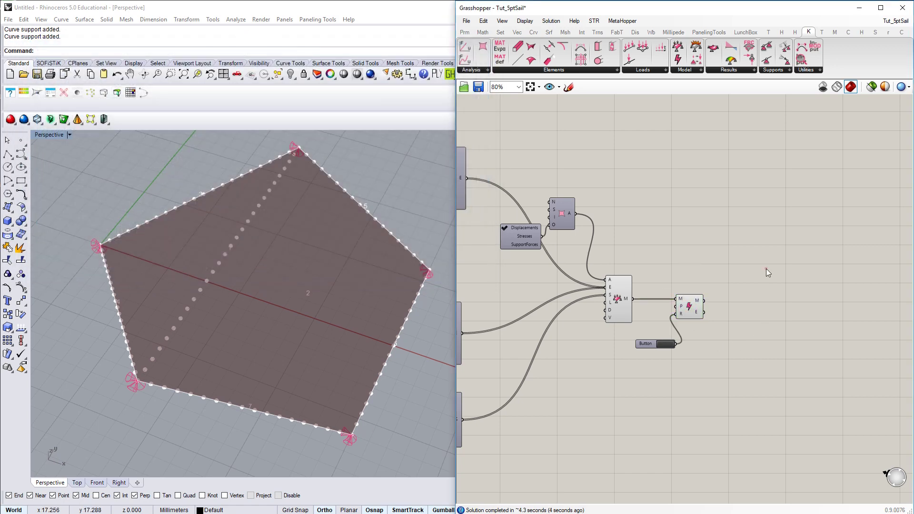
click(730, 70)
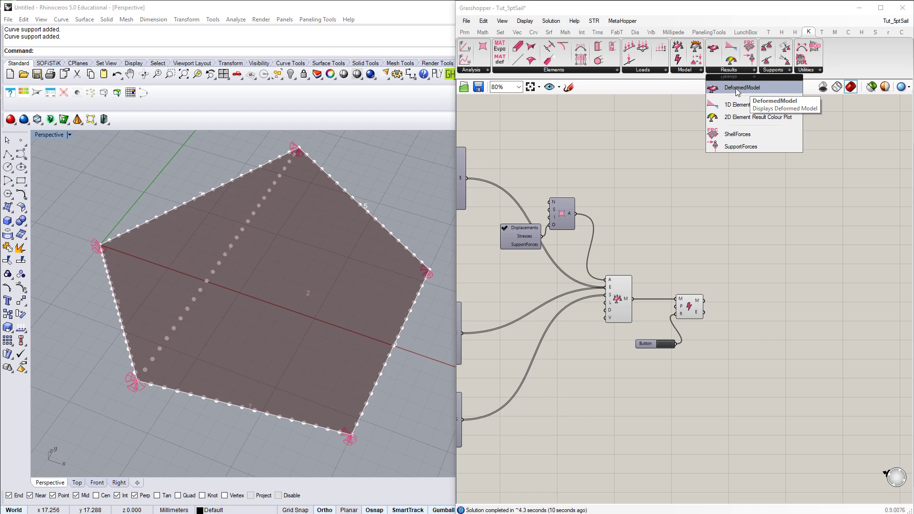
Step: Add a DeformedModel component fed by the solver's output
drag(731, 91, 753, 309)
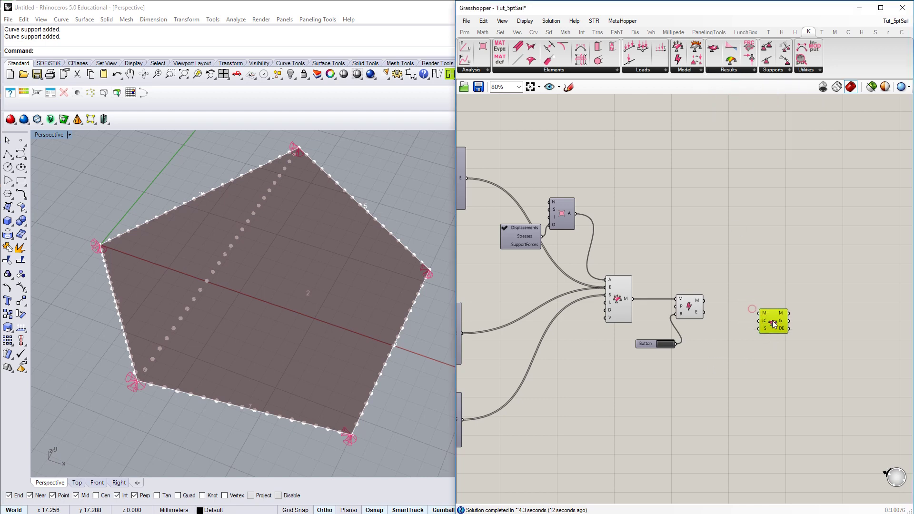
scroll(733, 301, up, 1)
drag(697, 301, 765, 316)
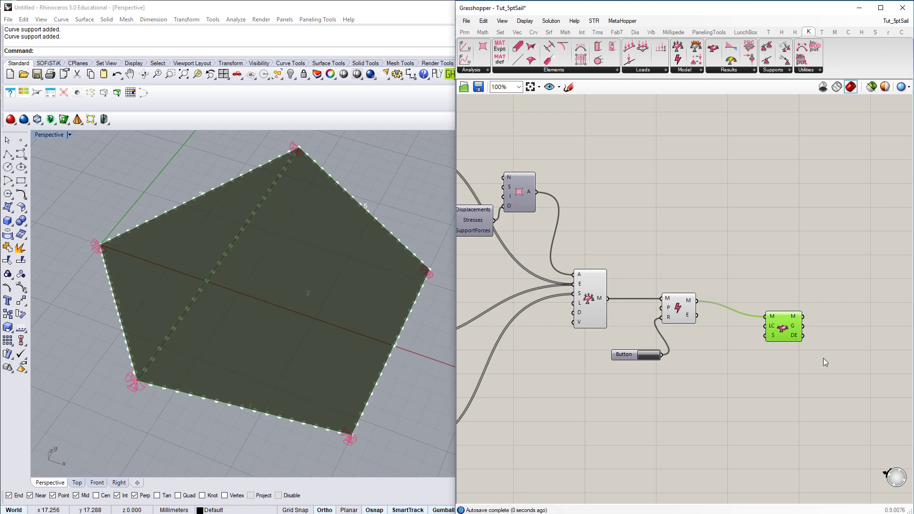
click(812, 356)
scroll(801, 336, up, 1)
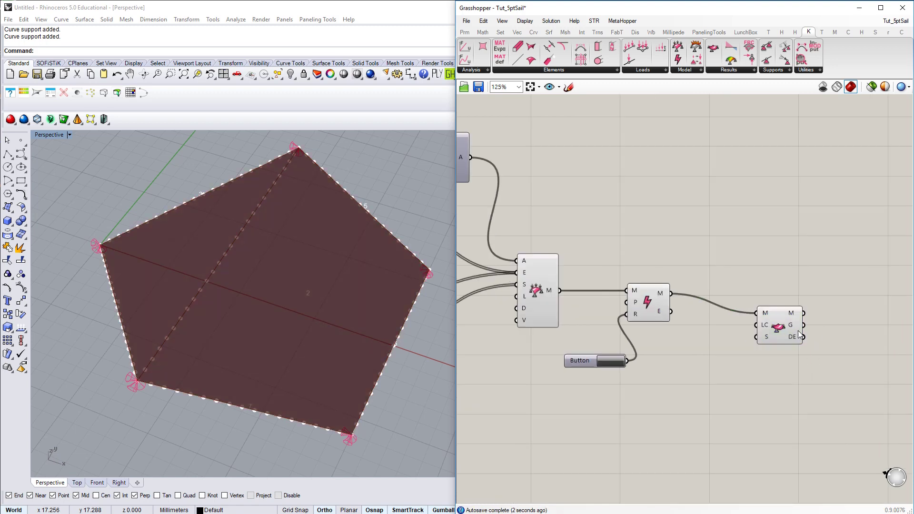
scroll(799, 334, up, 1)
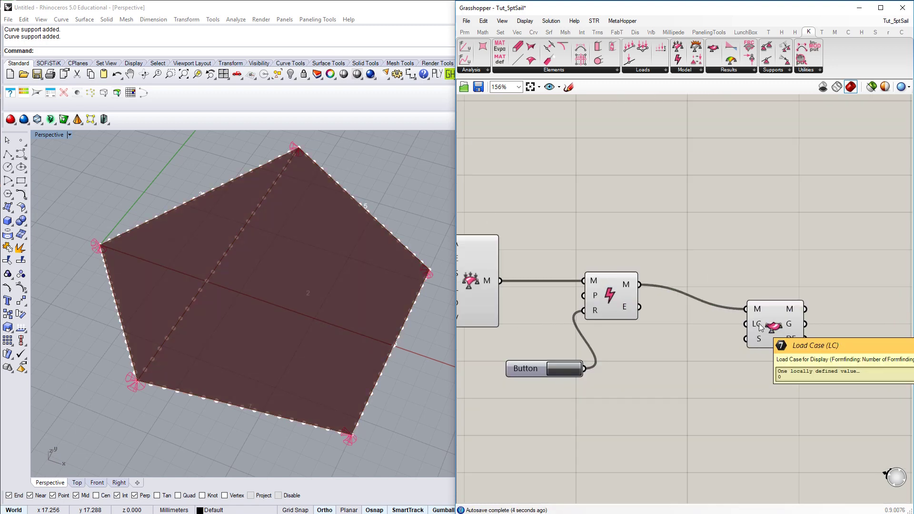
Step: Create a 0..10 integer Load Case slider wired to the LC input, placed below
double_click(701, 394)
text(0..10)
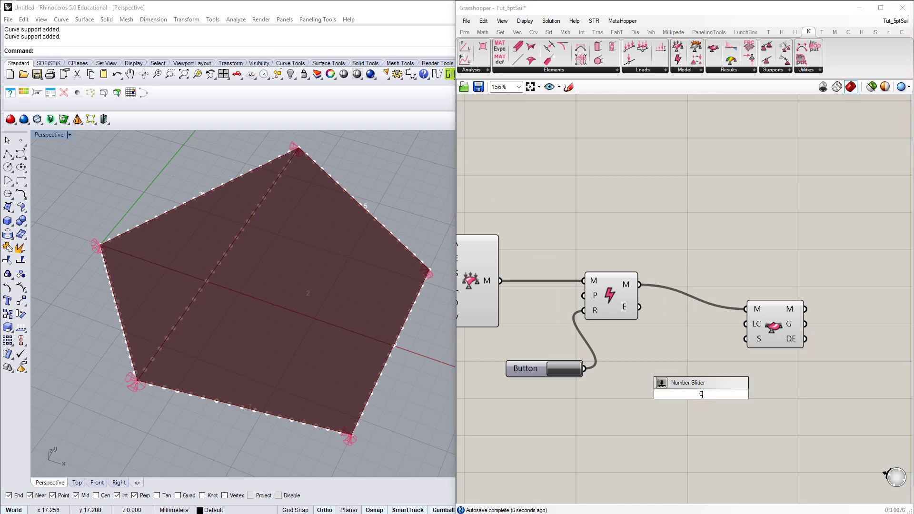
key(Return)
scroll(702, 394, down, 2)
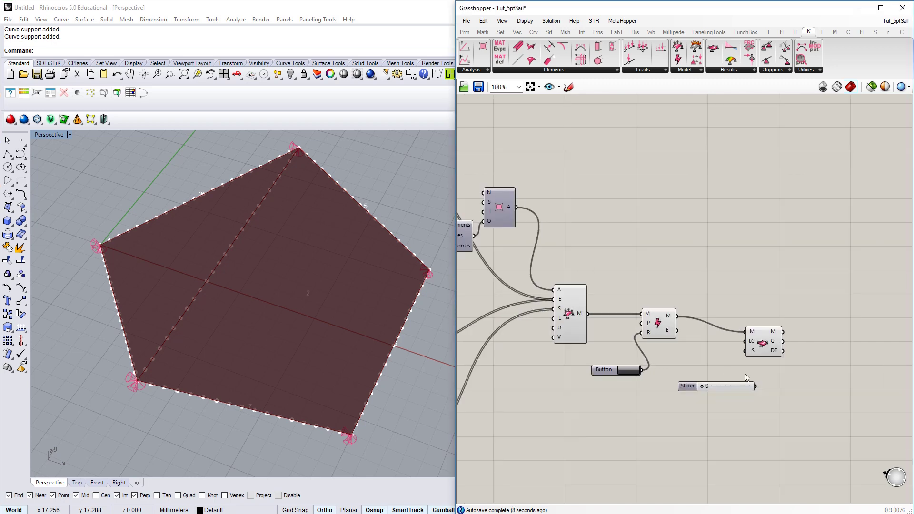
scroll(546, 209, up, 2)
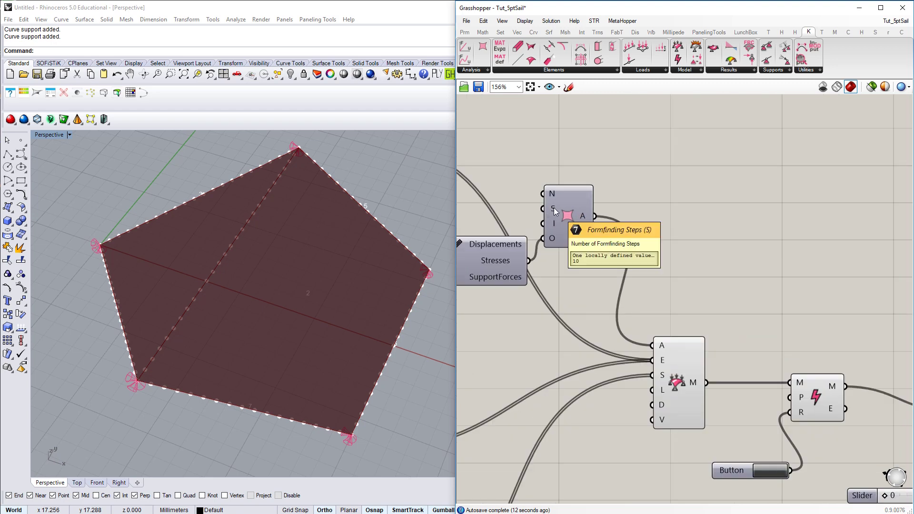
scroll(553, 208, down, 2)
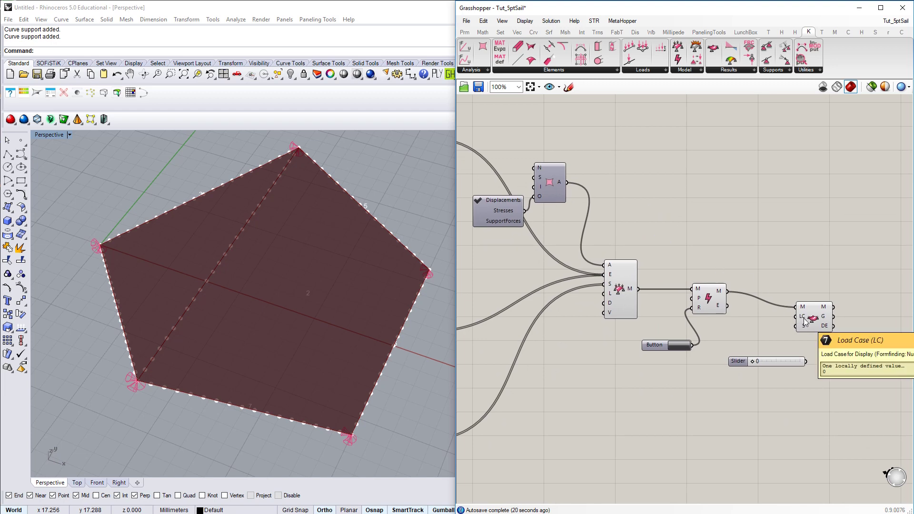
drag(798, 351, 794, 317)
scroll(803, 322, up, 1)
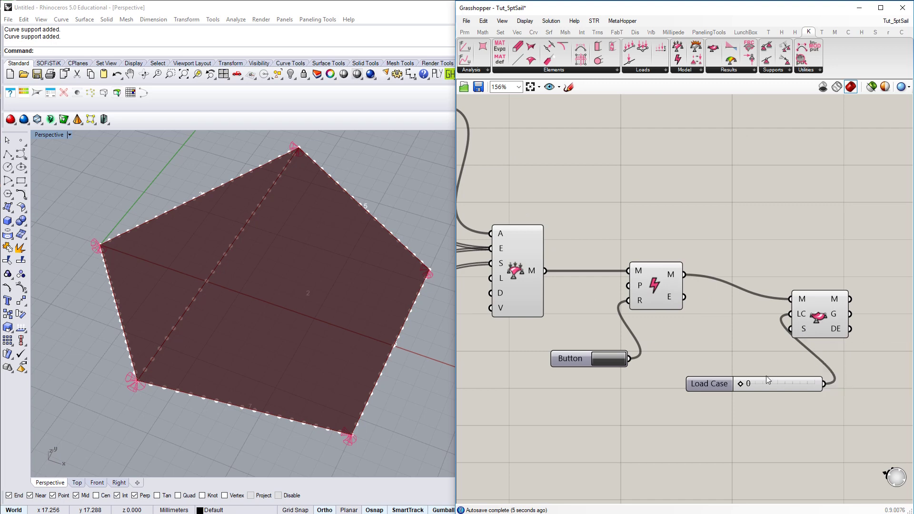
drag(766, 376, 733, 401)
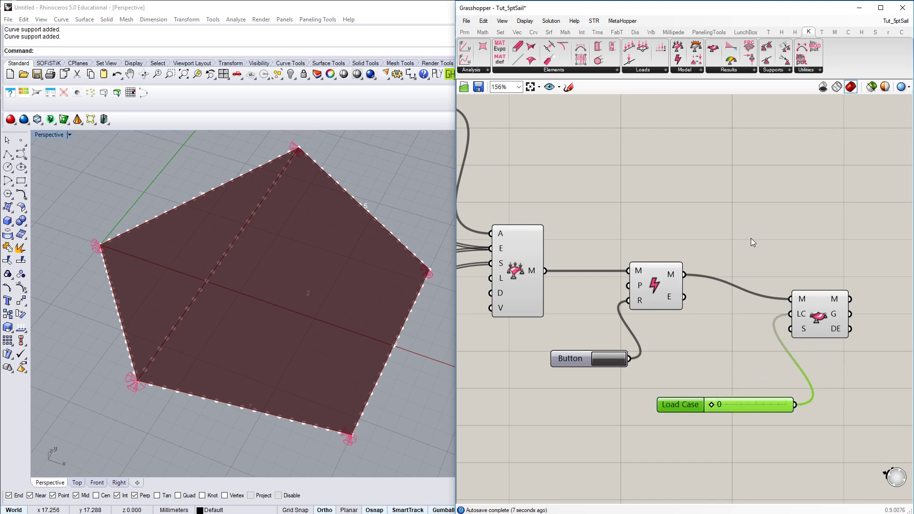
scroll(769, 239, down, 1)
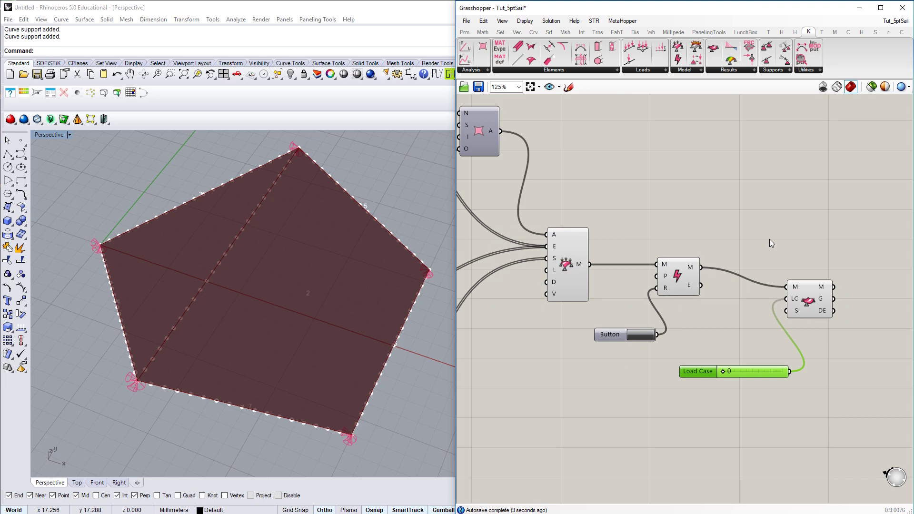
right_drag(724, 355, 745, 349)
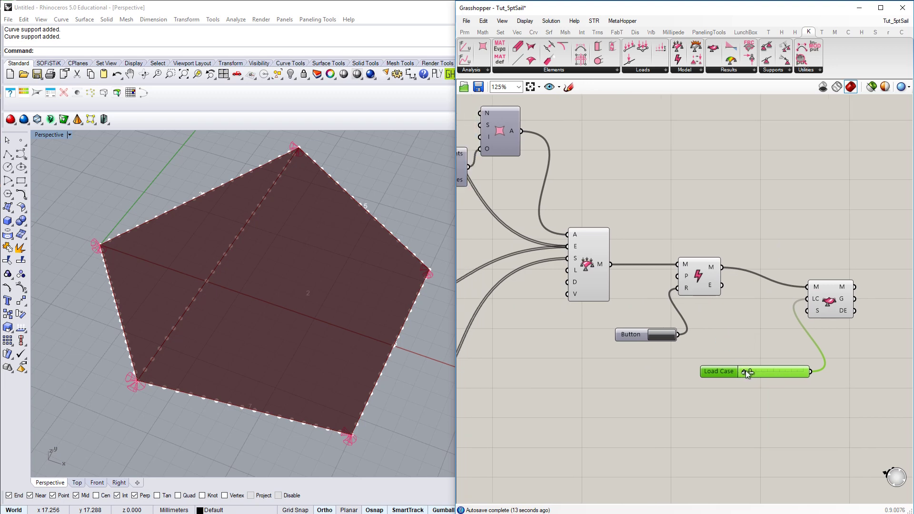
Step: Set Load Case to 10 and untick Show Geometry on the Assemble Model component
drag(745, 371, 779, 371)
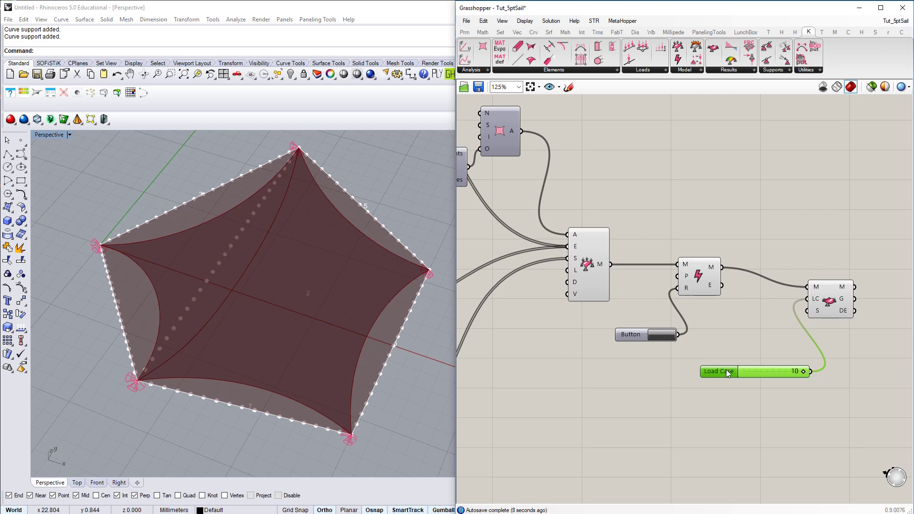
click(681, 390)
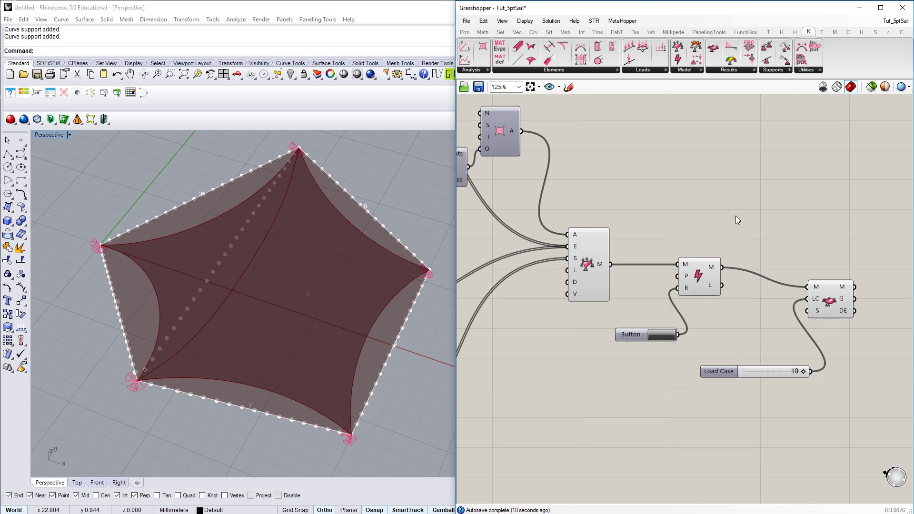
right_click(590, 268)
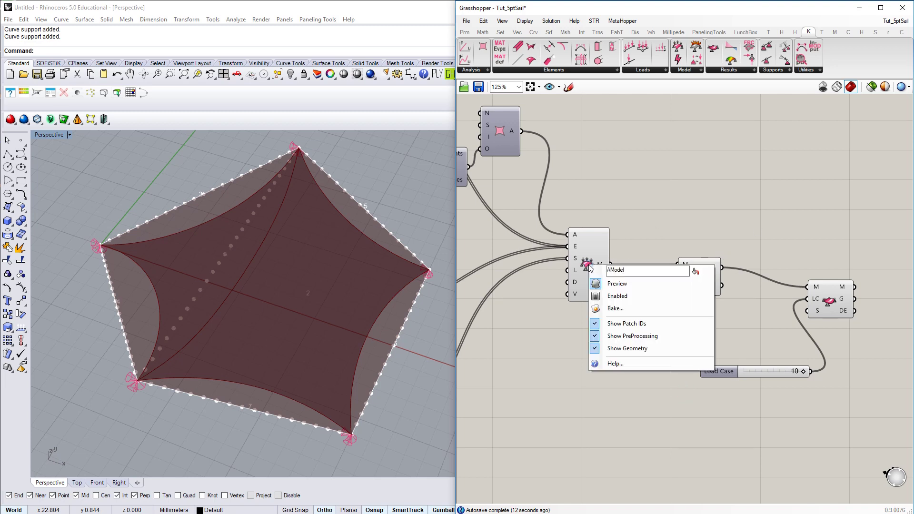
click(594, 348)
right_drag(297, 298, 408, 207)
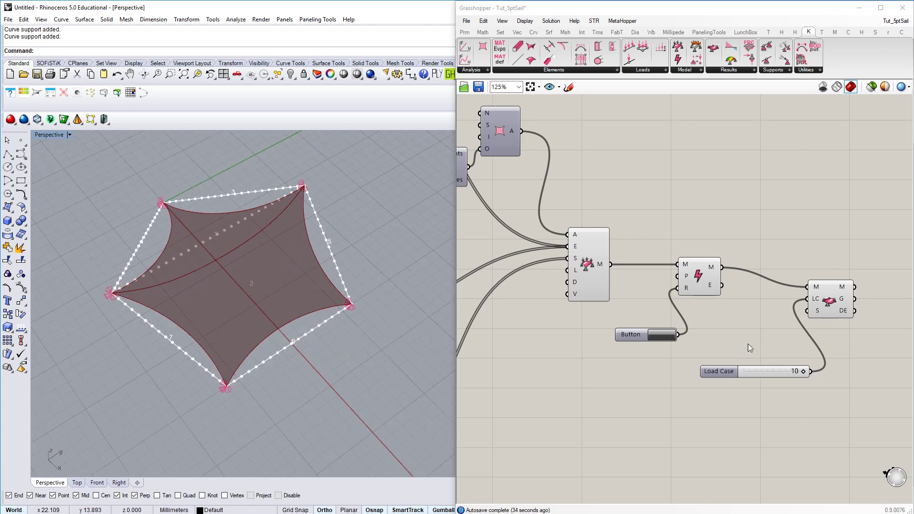
Step: Add a Geo parameter fed from the G output and bake the deflected sail into Rhino
right_drag(772, 341, 676, 327)
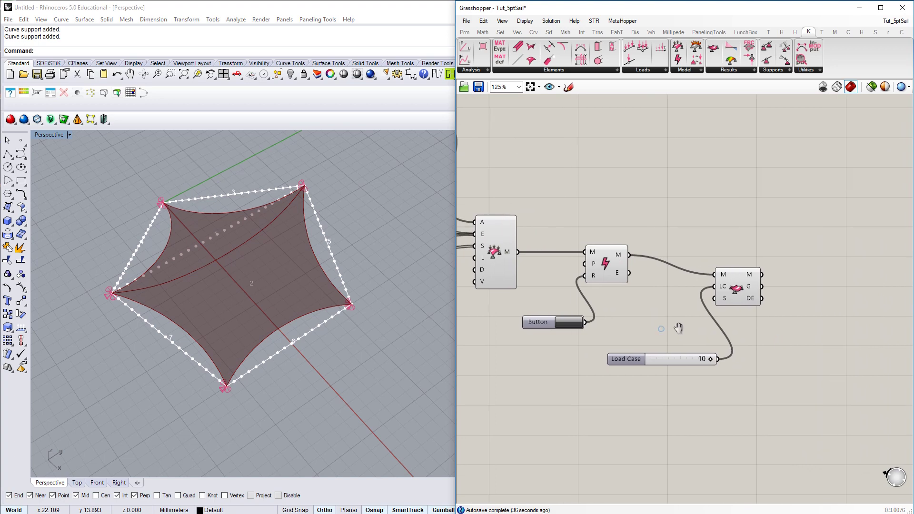
drag(734, 289, 732, 270)
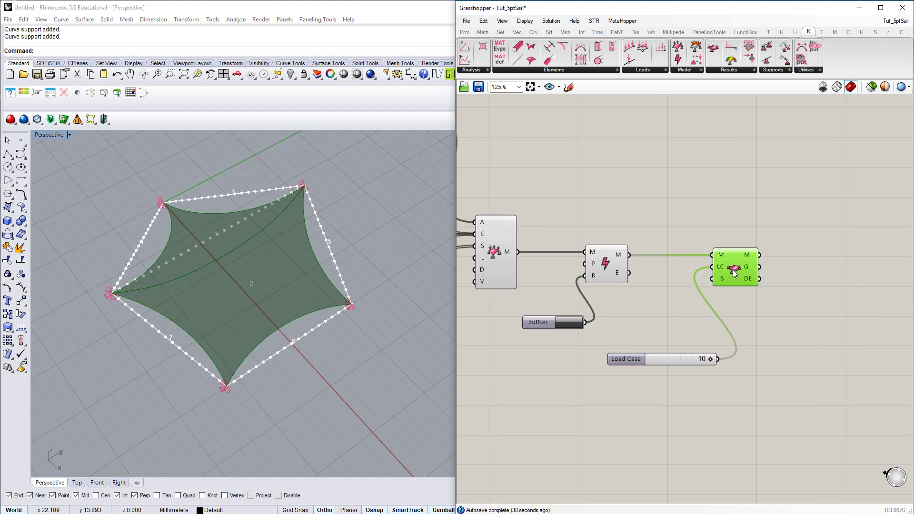
click(731, 315)
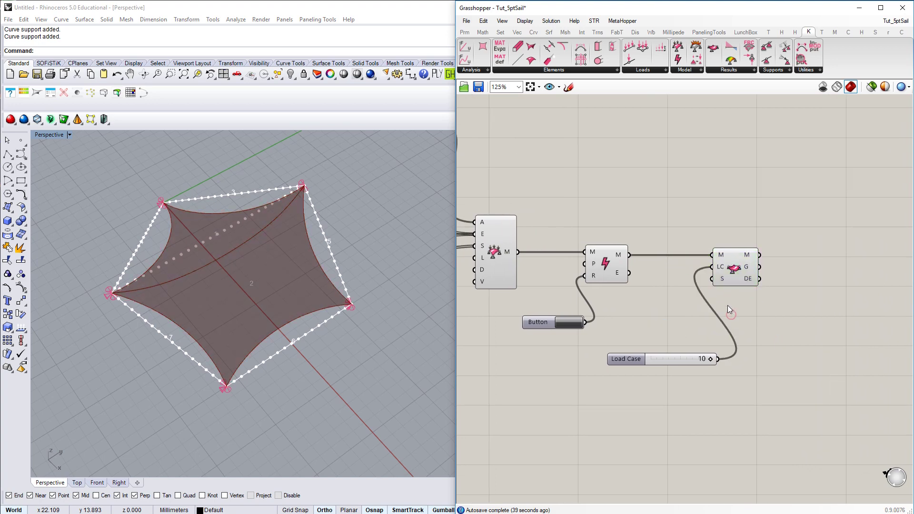
double_click(793, 301)
text(geo)
key(Return)
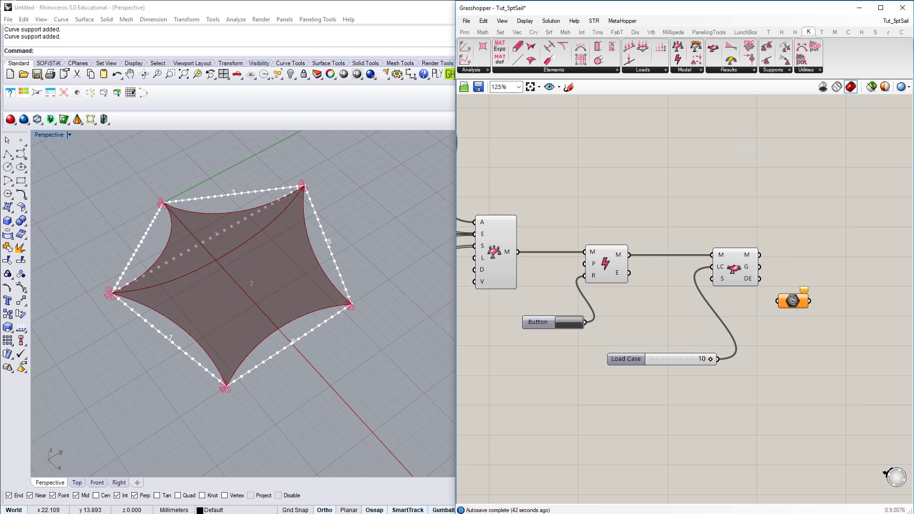
drag(793, 301, 822, 302)
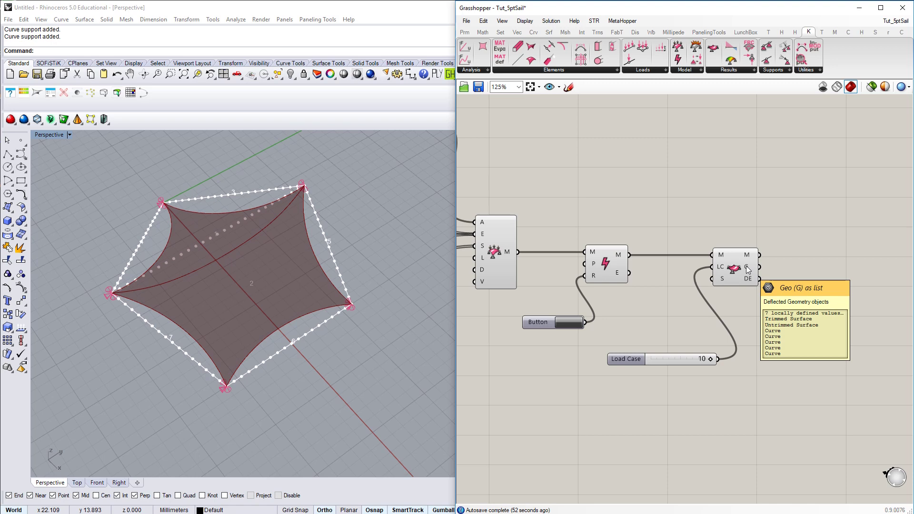
drag(747, 268, 804, 303)
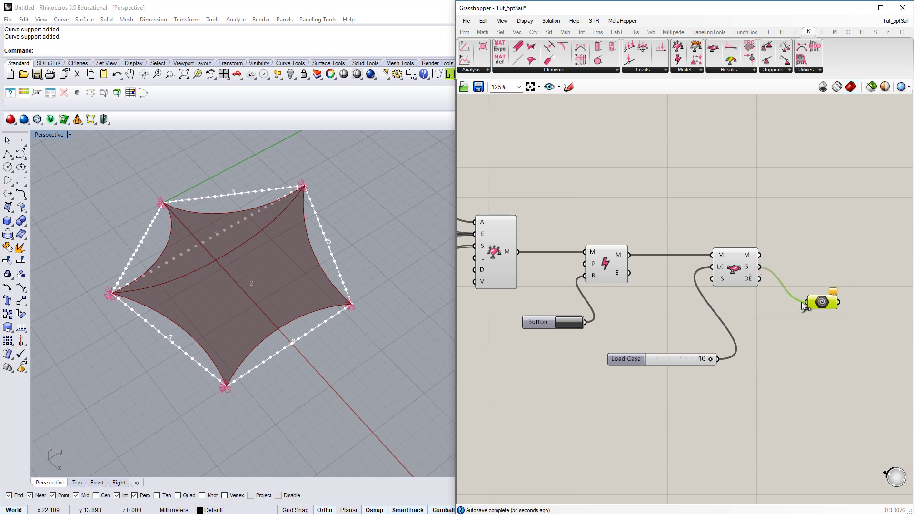
right_click(822, 302)
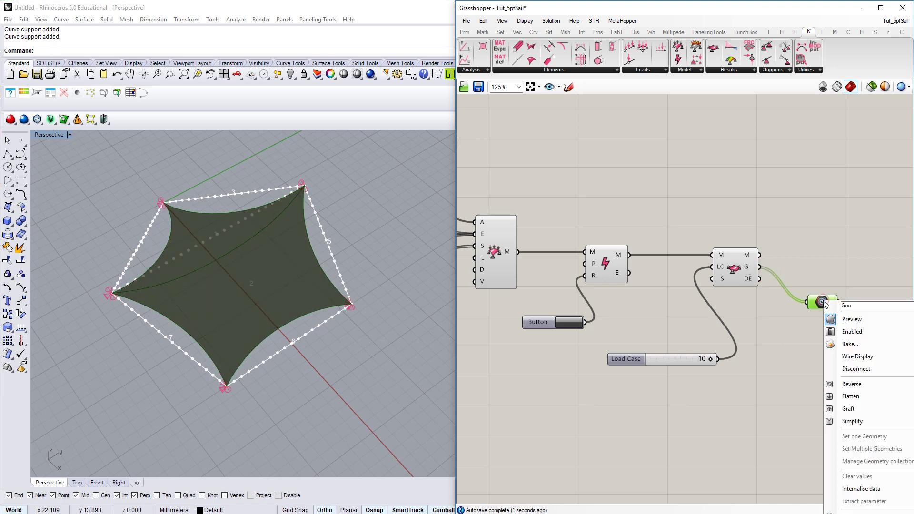
click(850, 343)
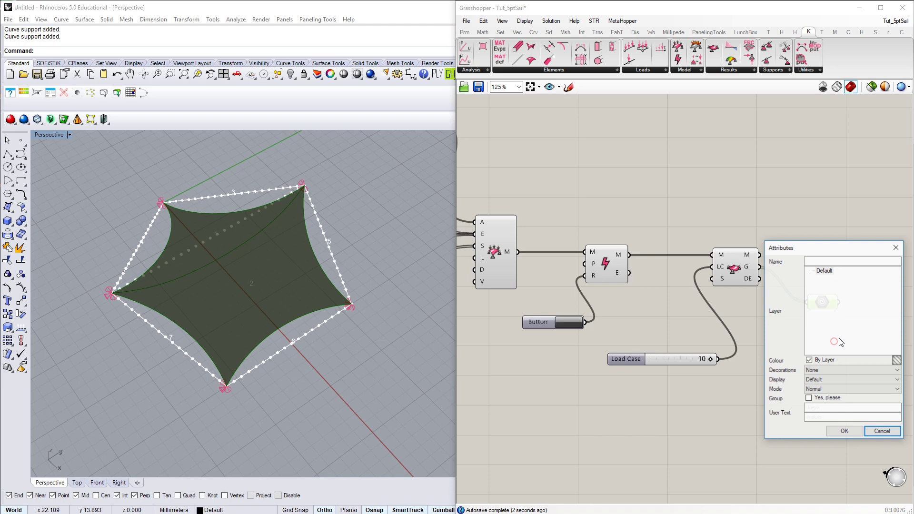
click(843, 432)
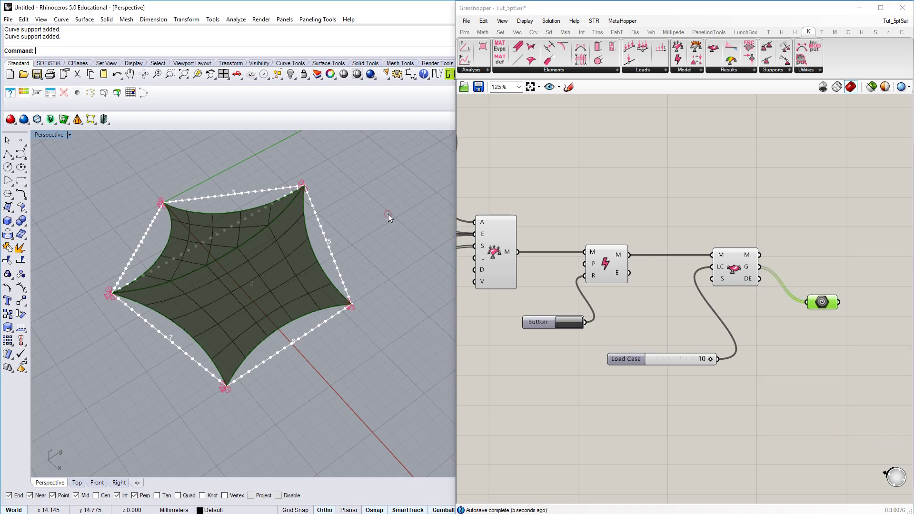
Step: Move the baked surface beside the original sail and display its control points
click(283, 266)
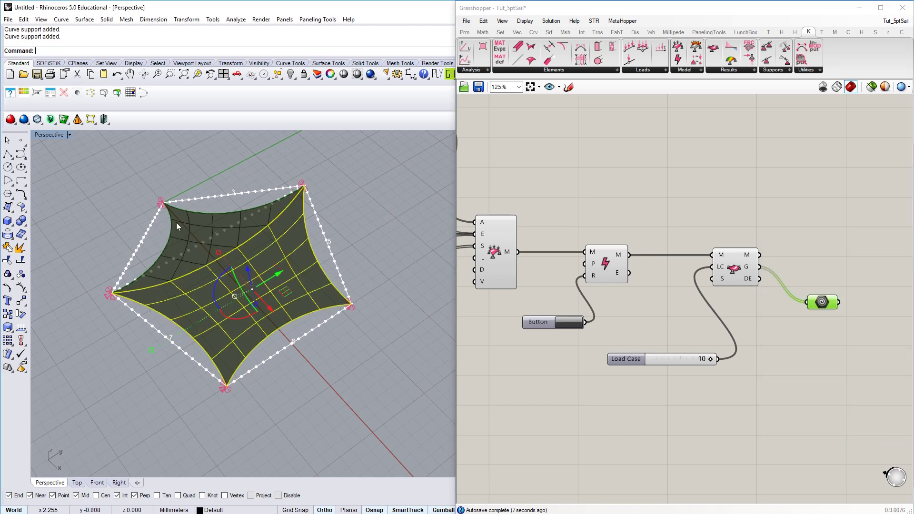
scroll(76, 290, down, 3)
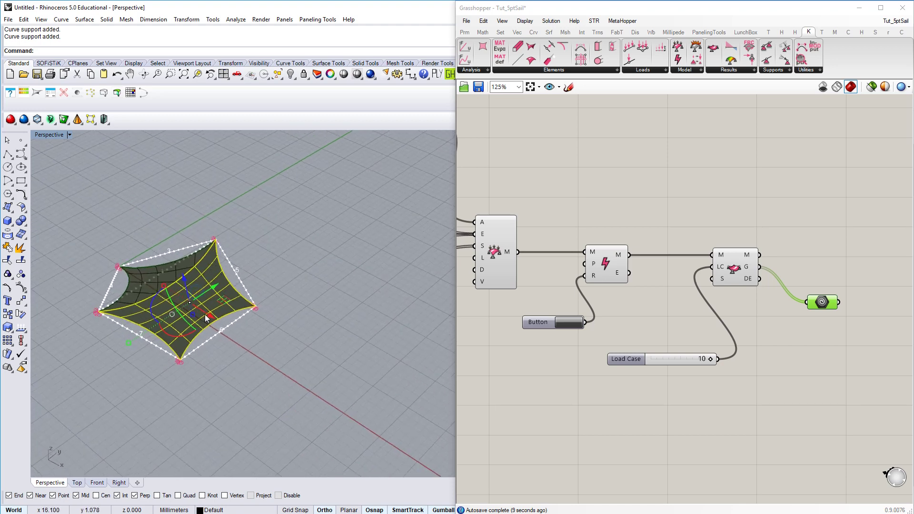
drag(205, 314, 381, 339)
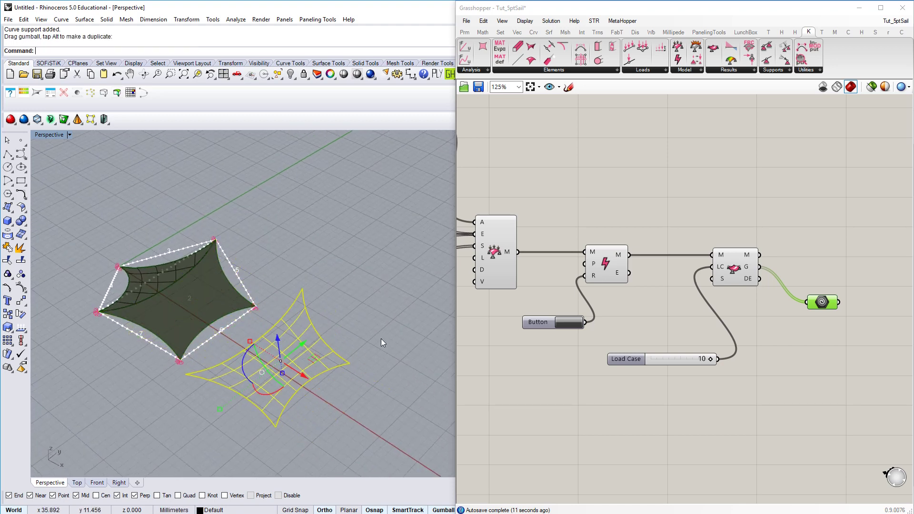
click(381, 338)
scroll(264, 366, up, 2)
click(278, 358)
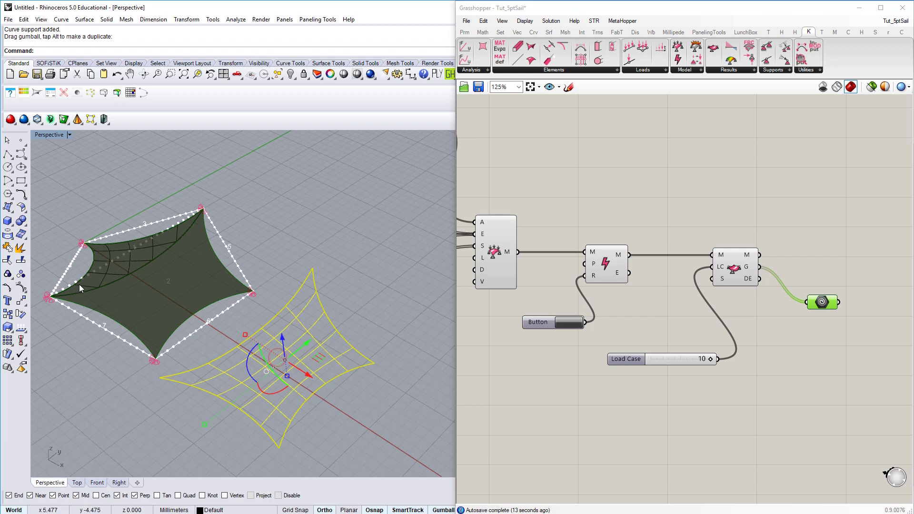
click(21, 288)
right_drag(282, 378, 262, 332)
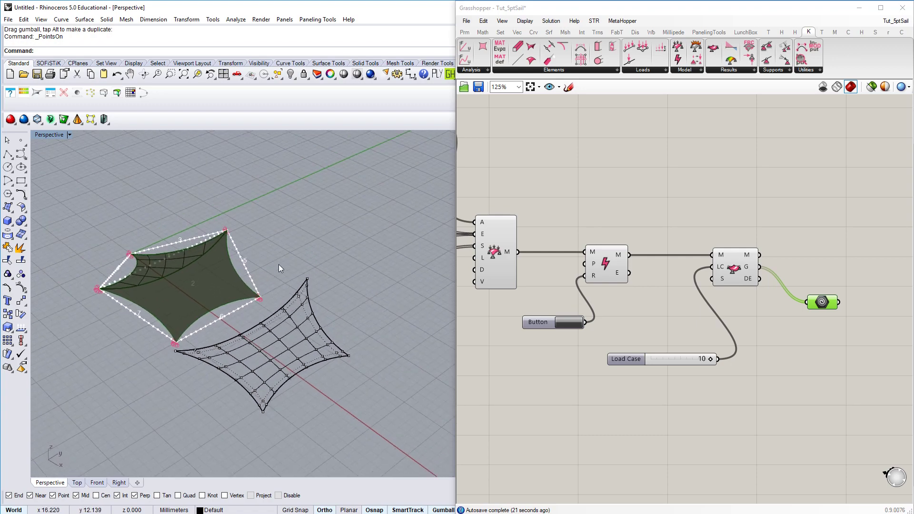
right_drag(279, 264, 293, 248)
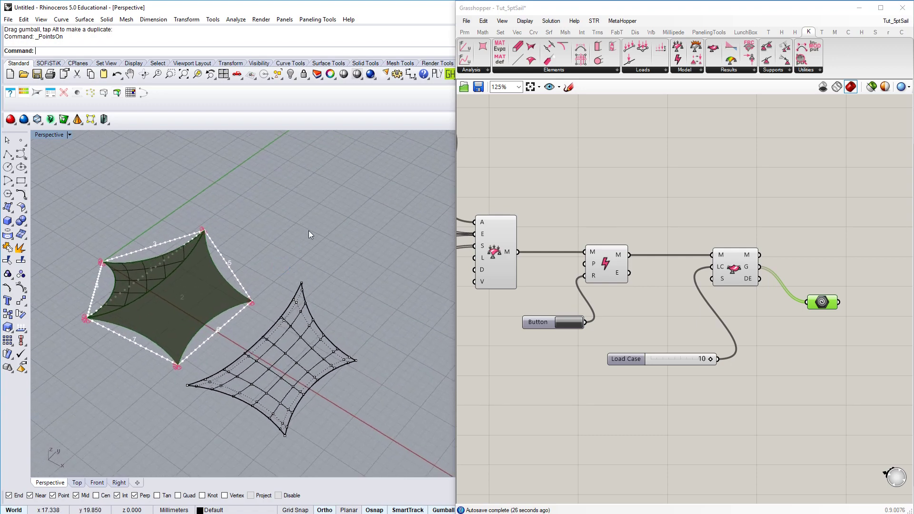